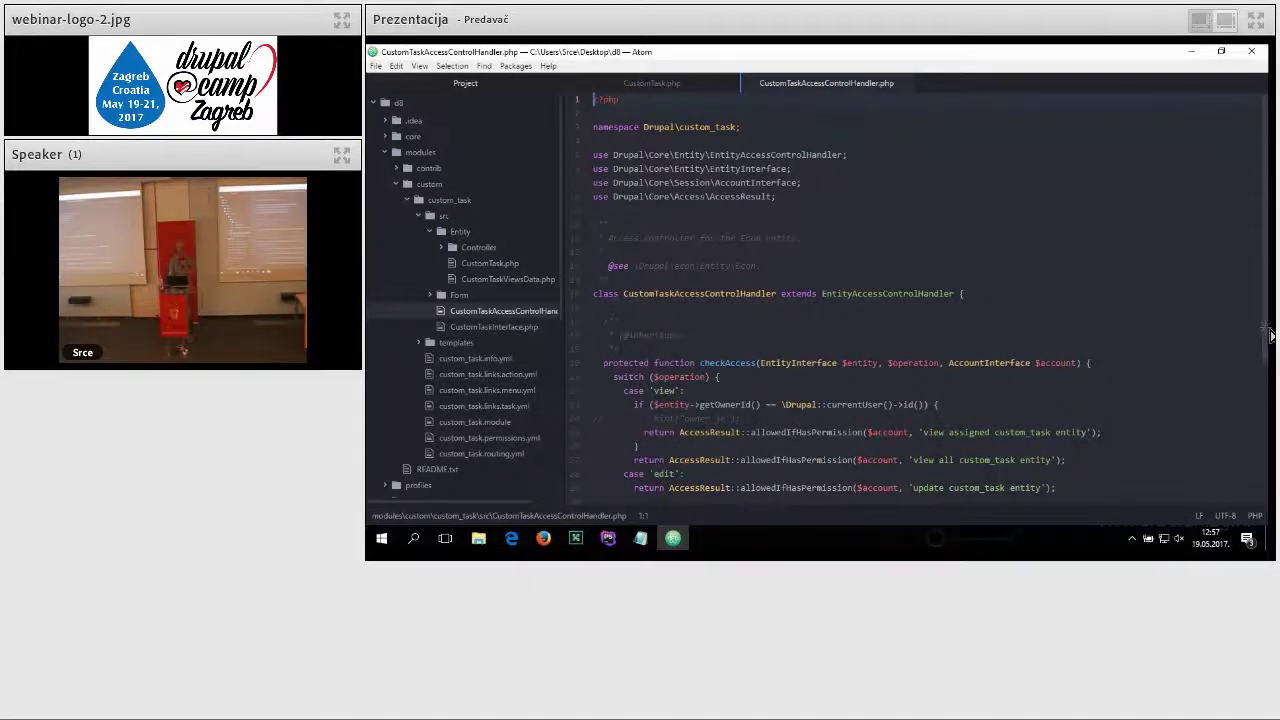
Step: Scroll through CustomTaskAccessControlHandler.php in Atom to show the checkAccess permission handling
scroll(1266, 360, down, 3)
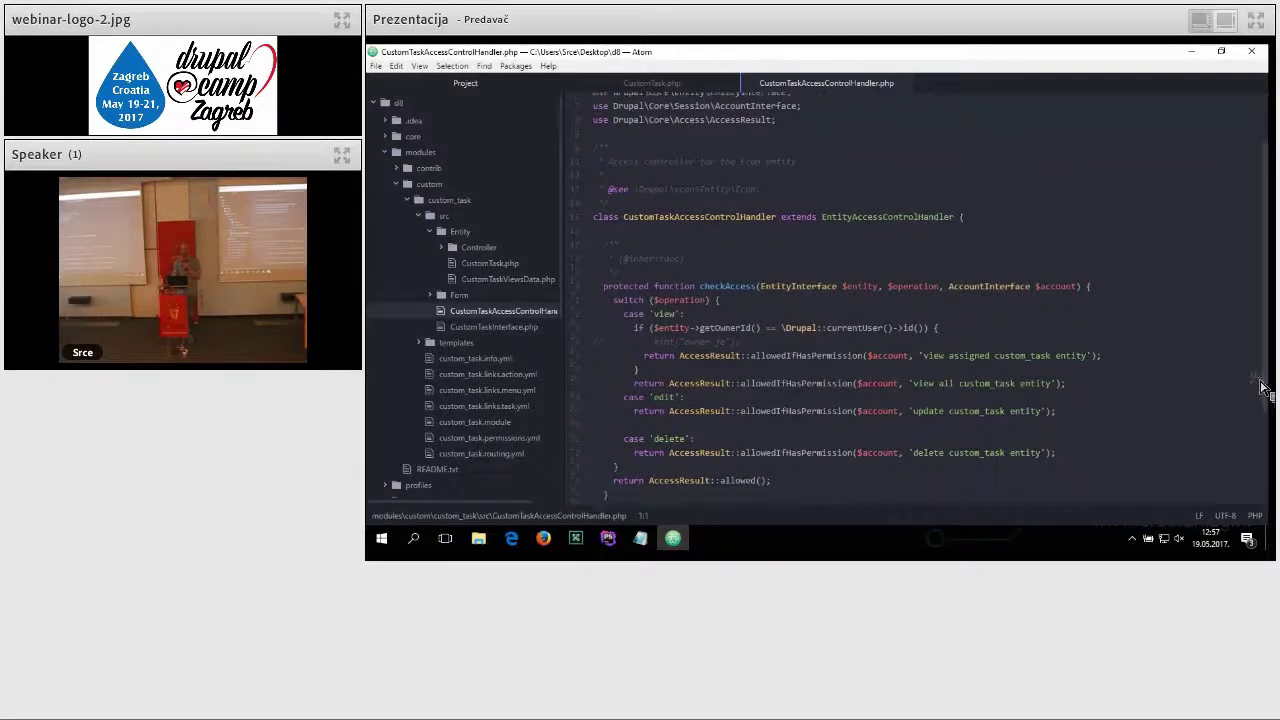
Step: Scroll past checkAccess and checkCreateAccess, then minimize Atom to reveal the src/Entity folder
scroll(1258, 400, down, 3)
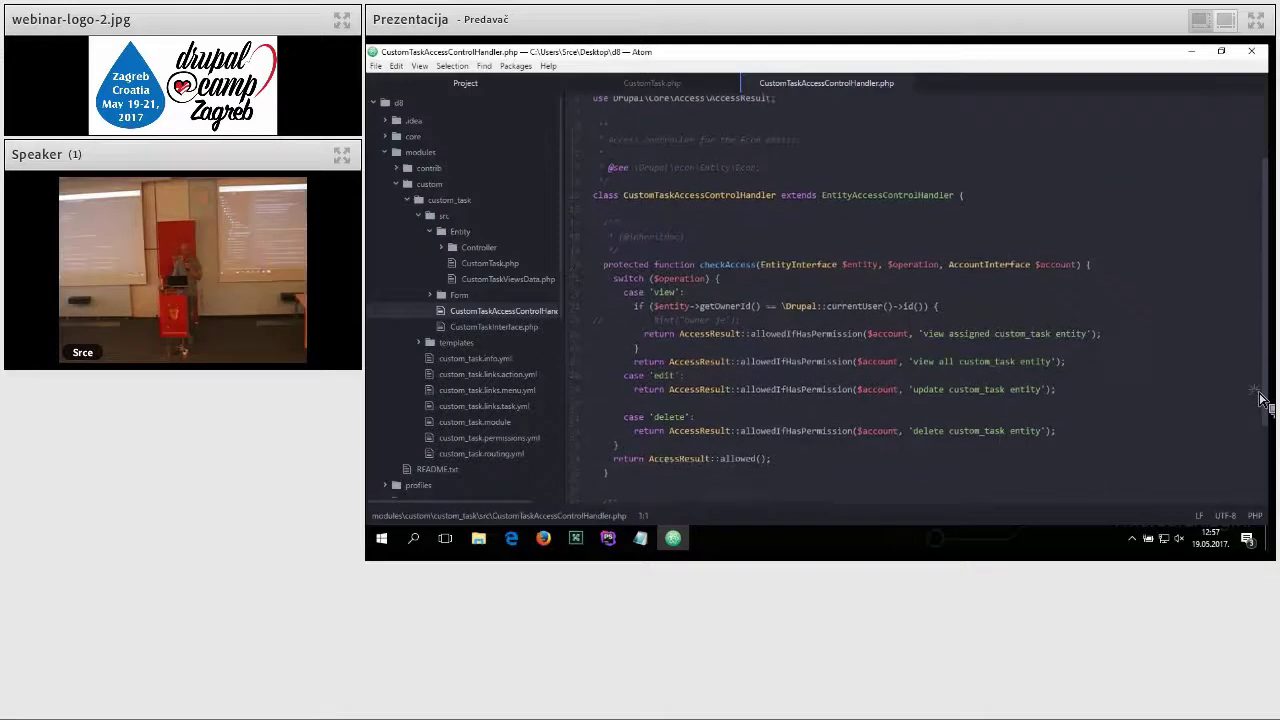
scroll(1258, 415, down, 2)
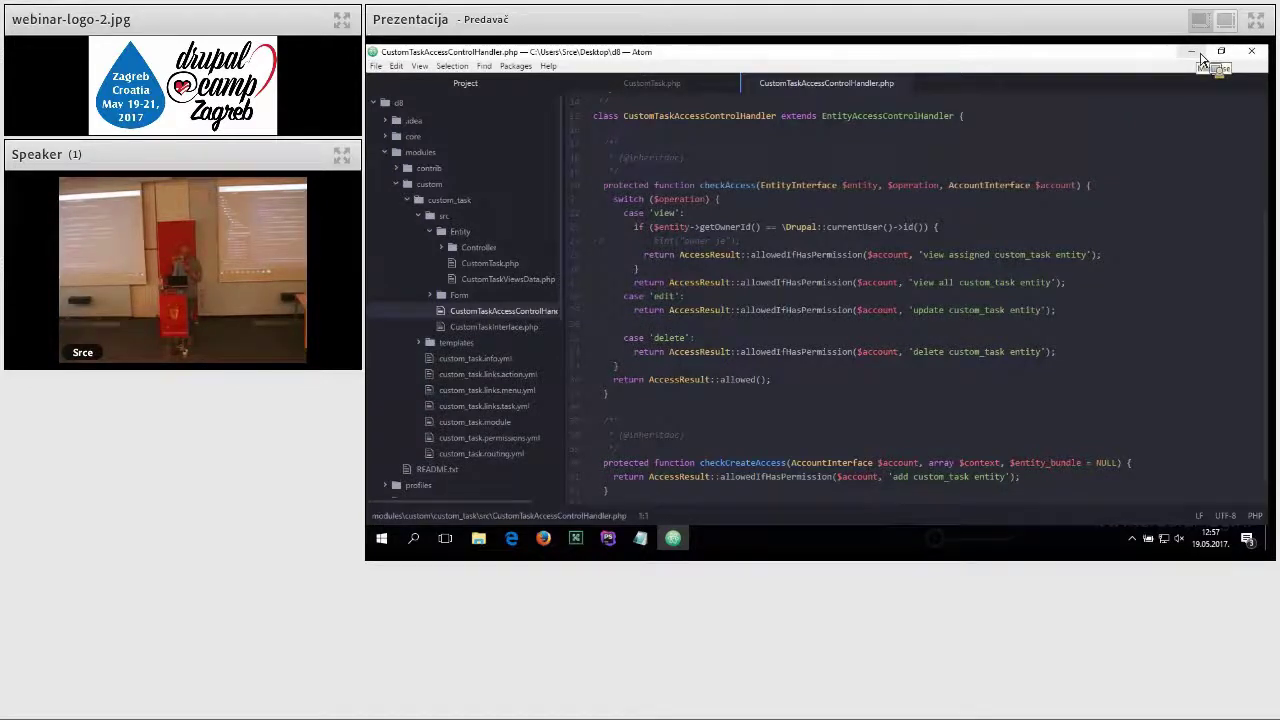
click(1191, 51)
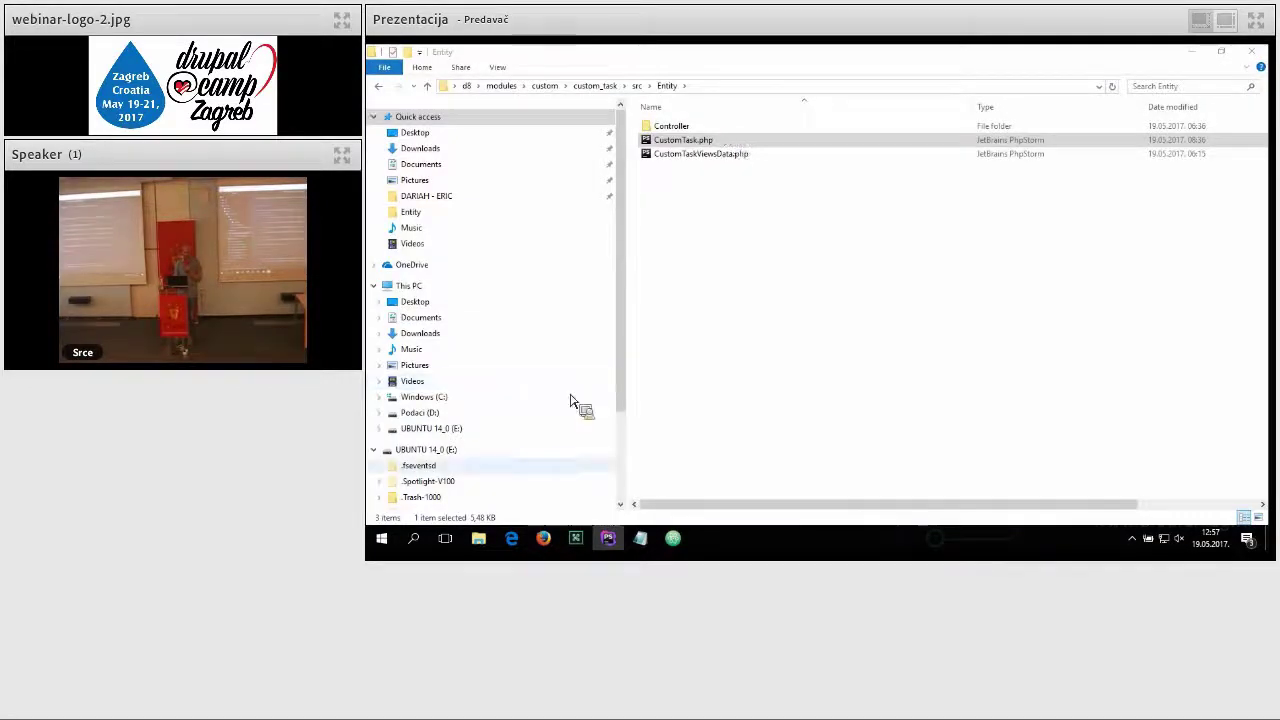
Step: Bring the Firefox window with the slides.com deck to the front
mouse_move(545, 541)
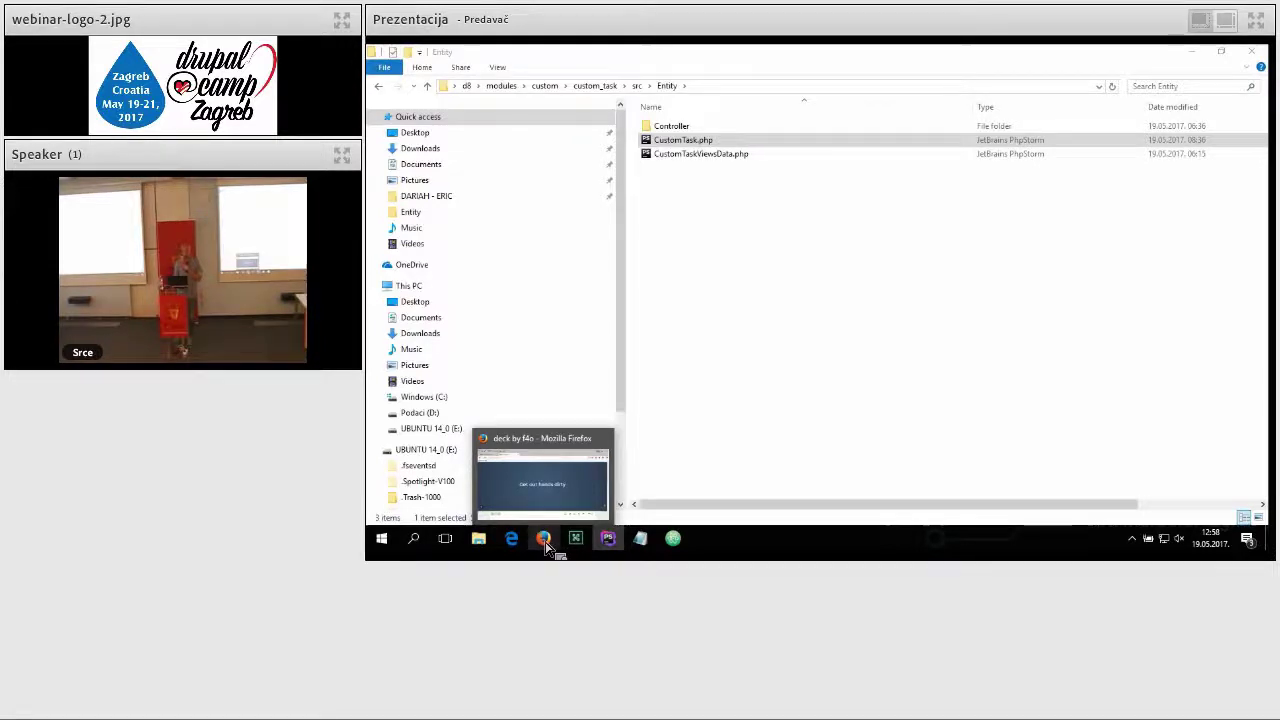
click(545, 543)
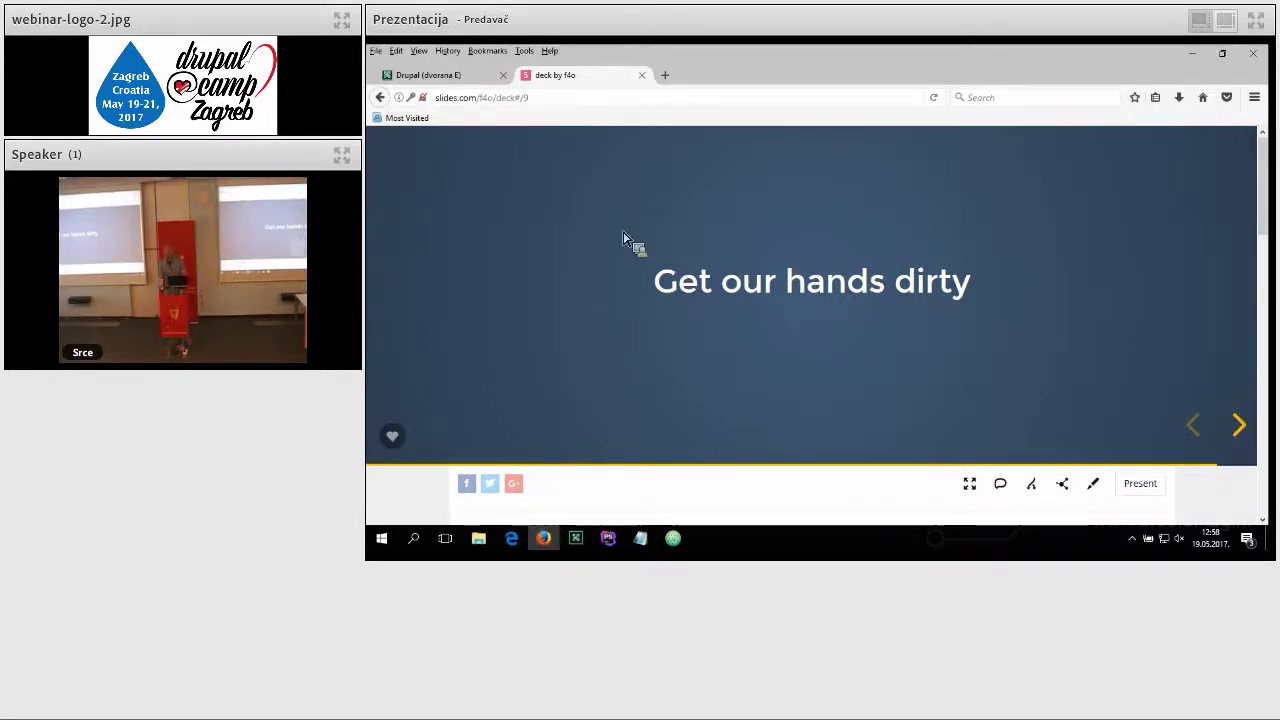
Step: Load d8.foreo.com in a new Firefox tab
mouse_move(660, 145)
click(666, 77)
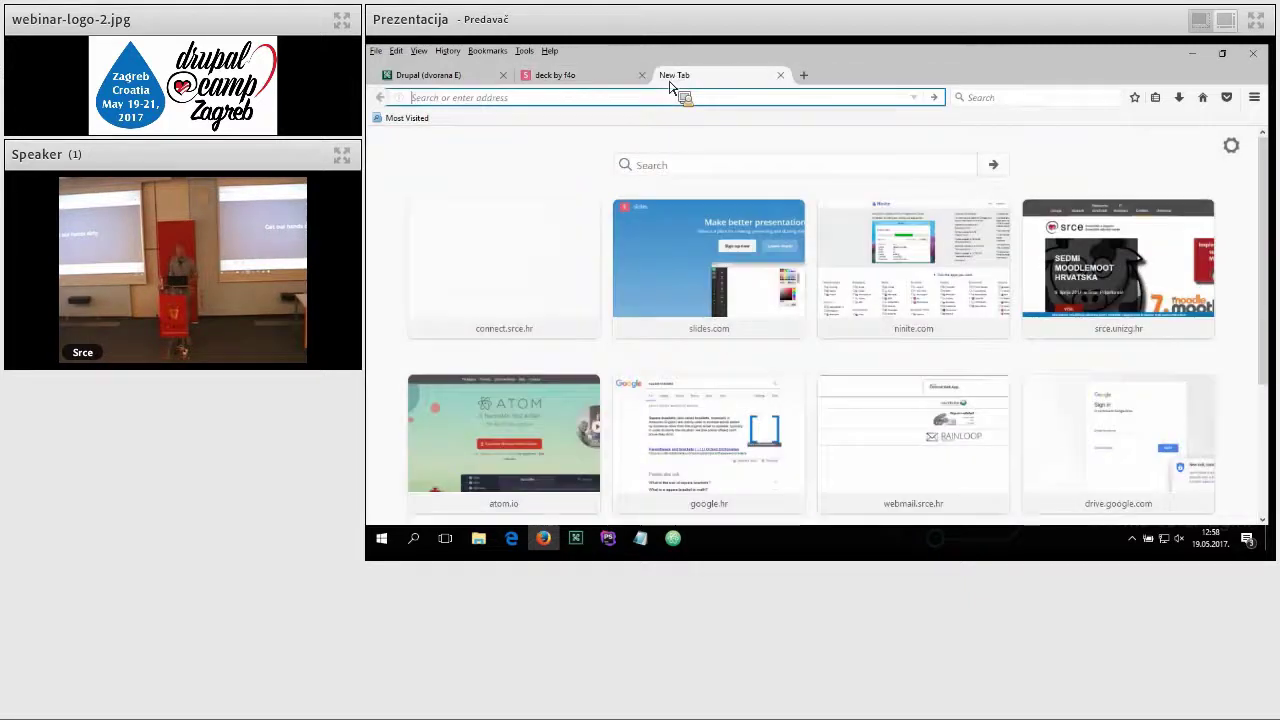
text(d8)
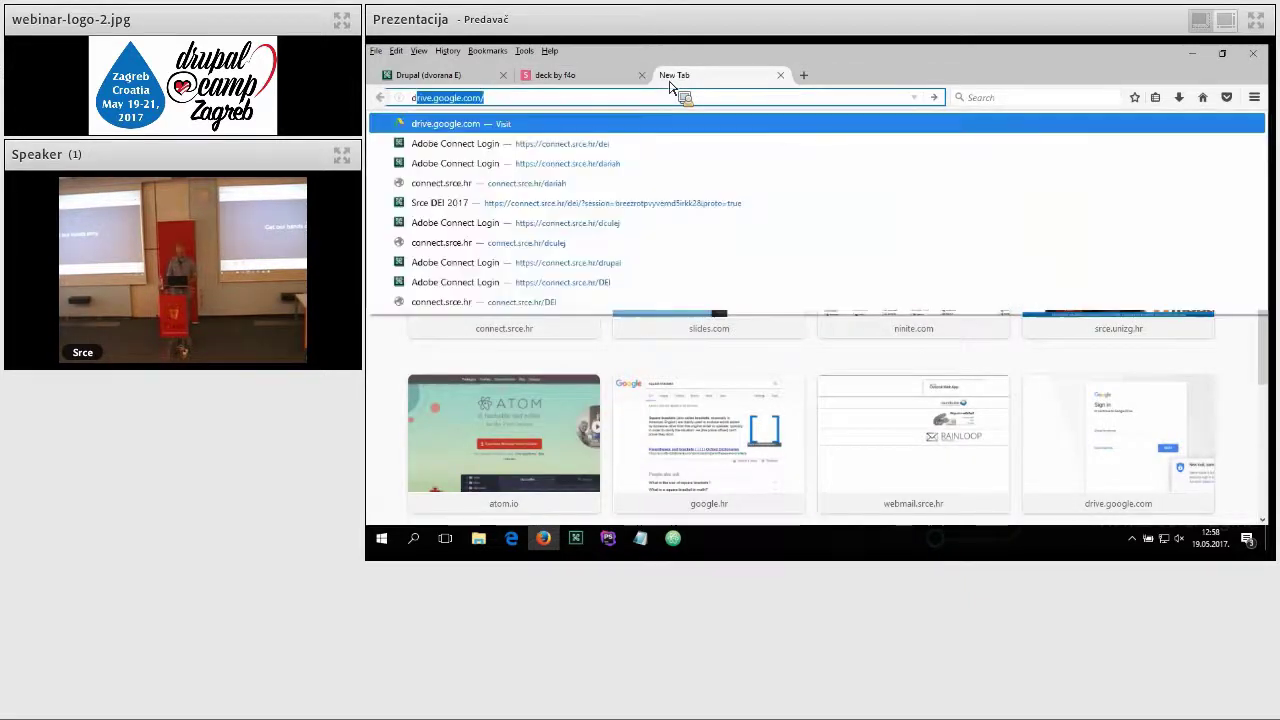
text(.foreo)
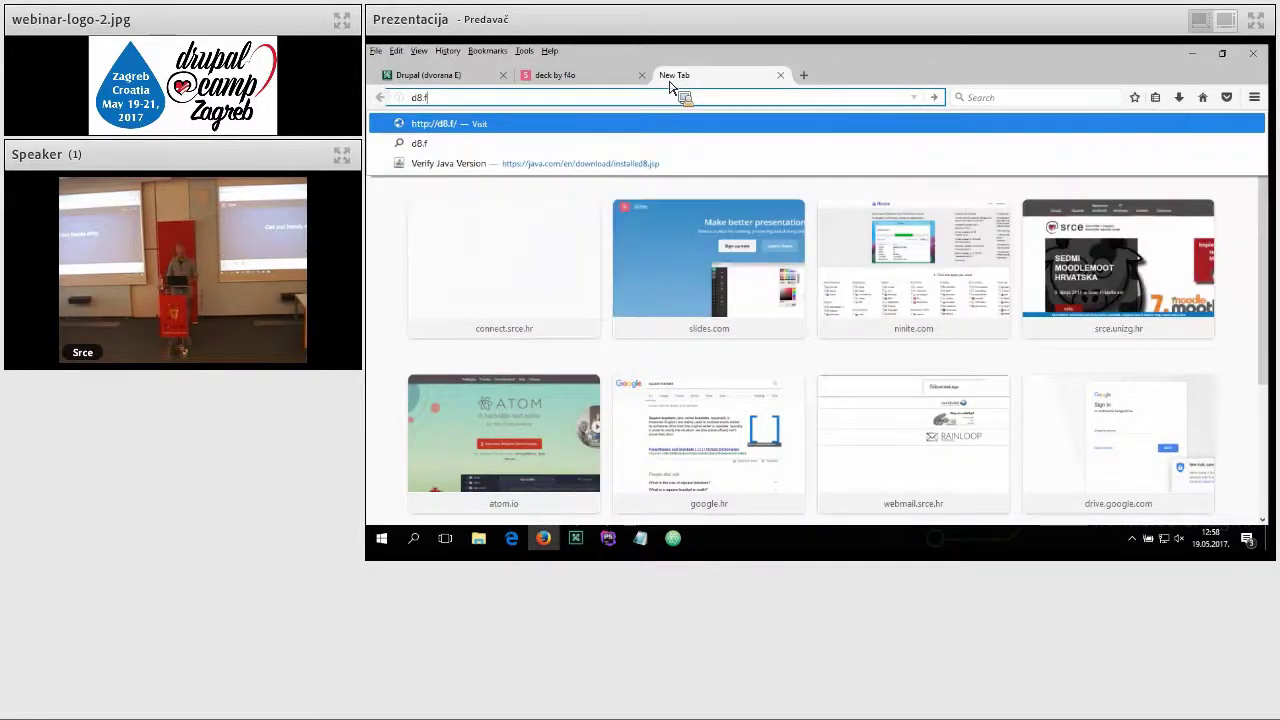
key(BackSpace)
key(BackSpace)
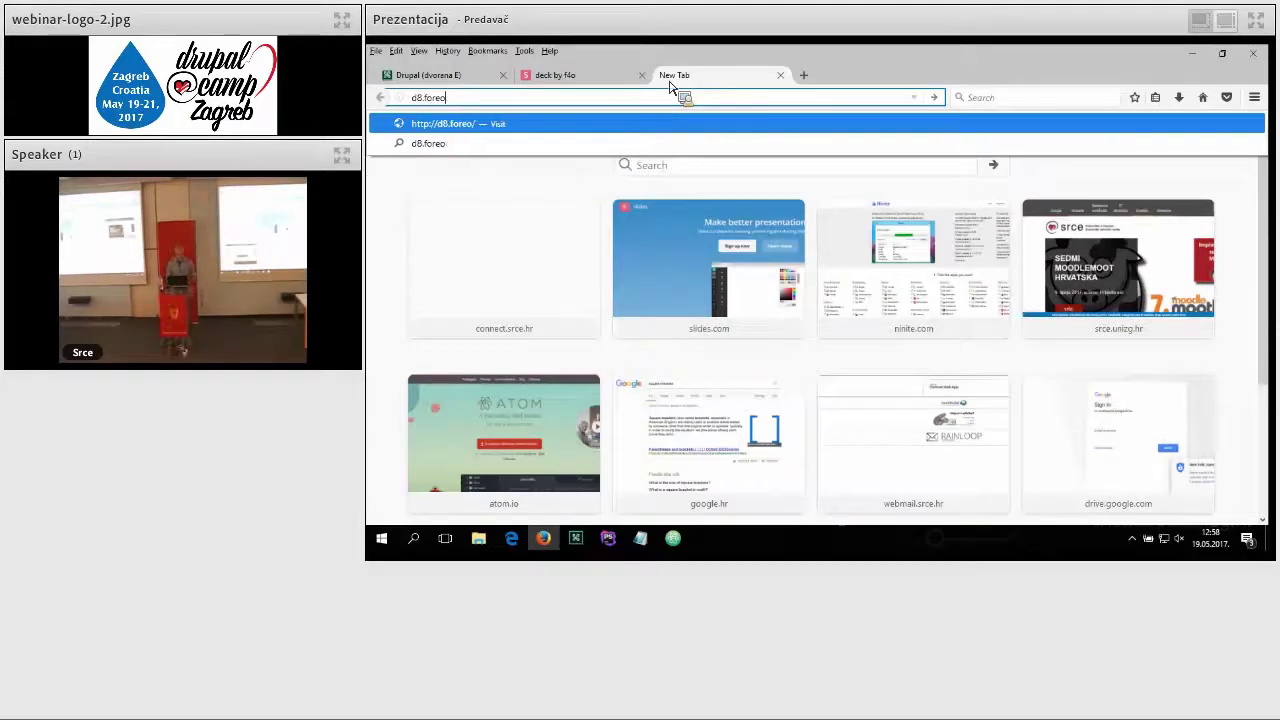
text(.com)
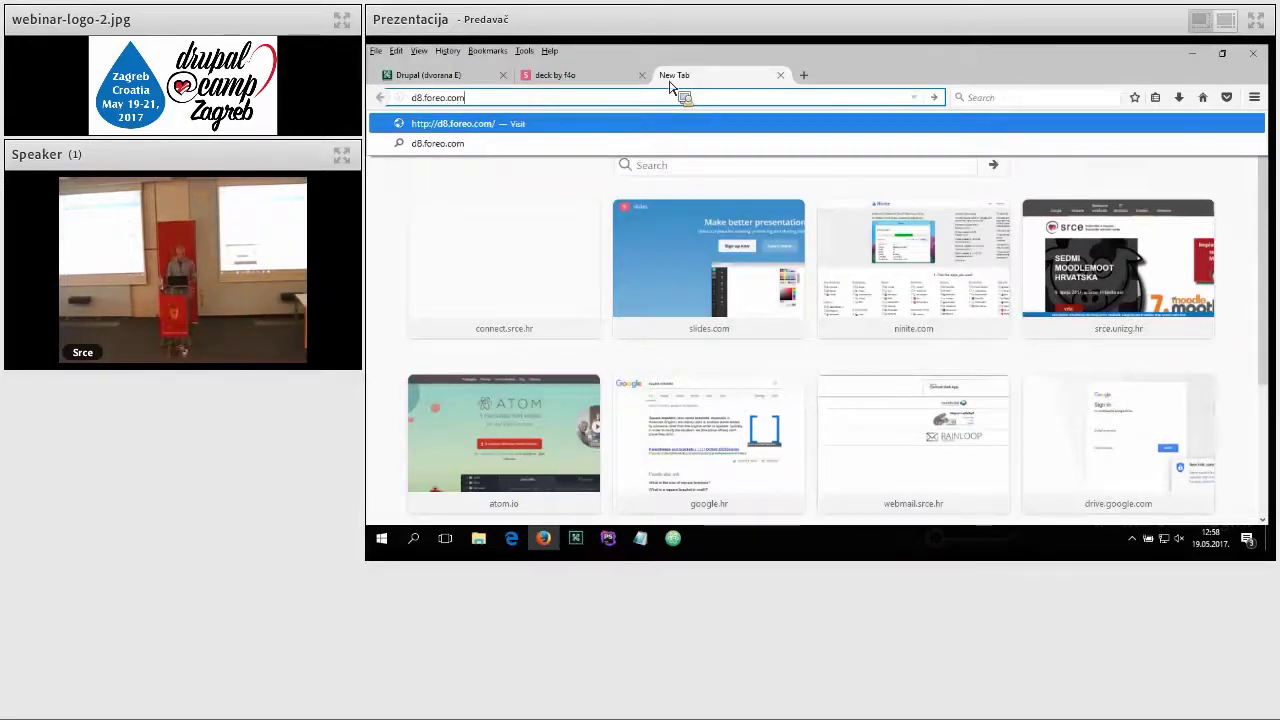
key(Return)
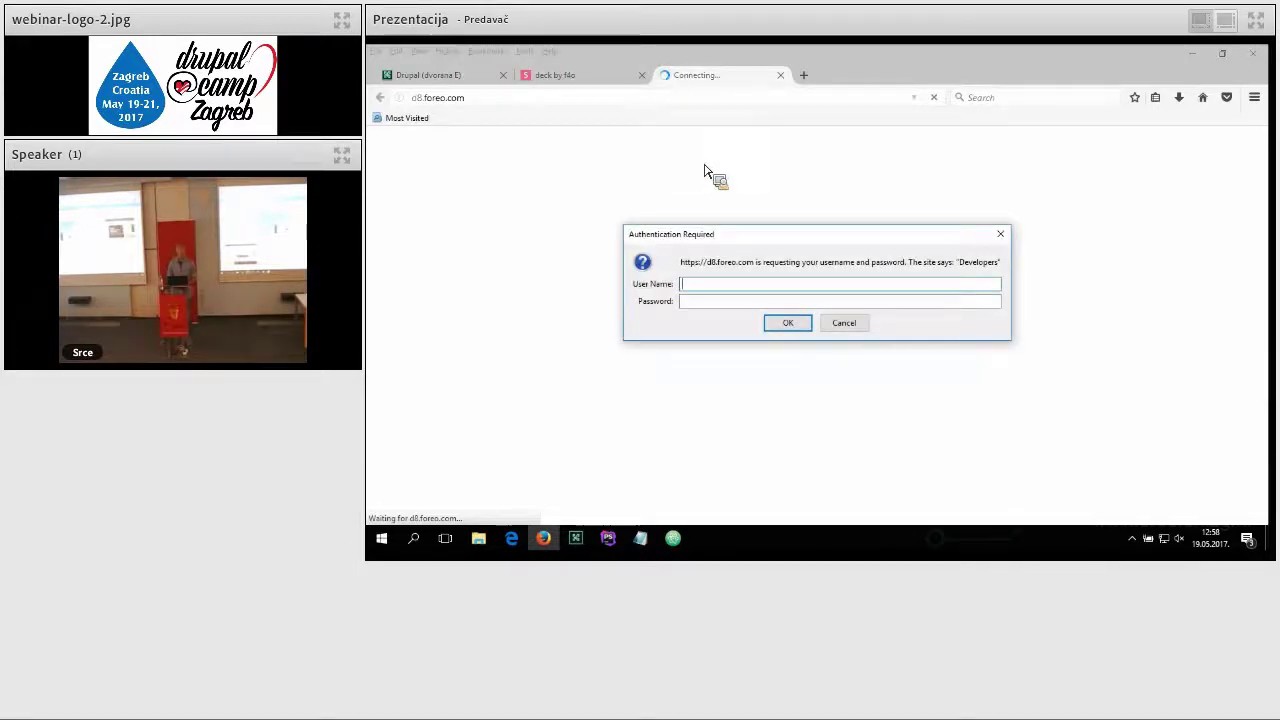
Step: Enter the site's HTTP authentication user name and password and submit them
text(dev)
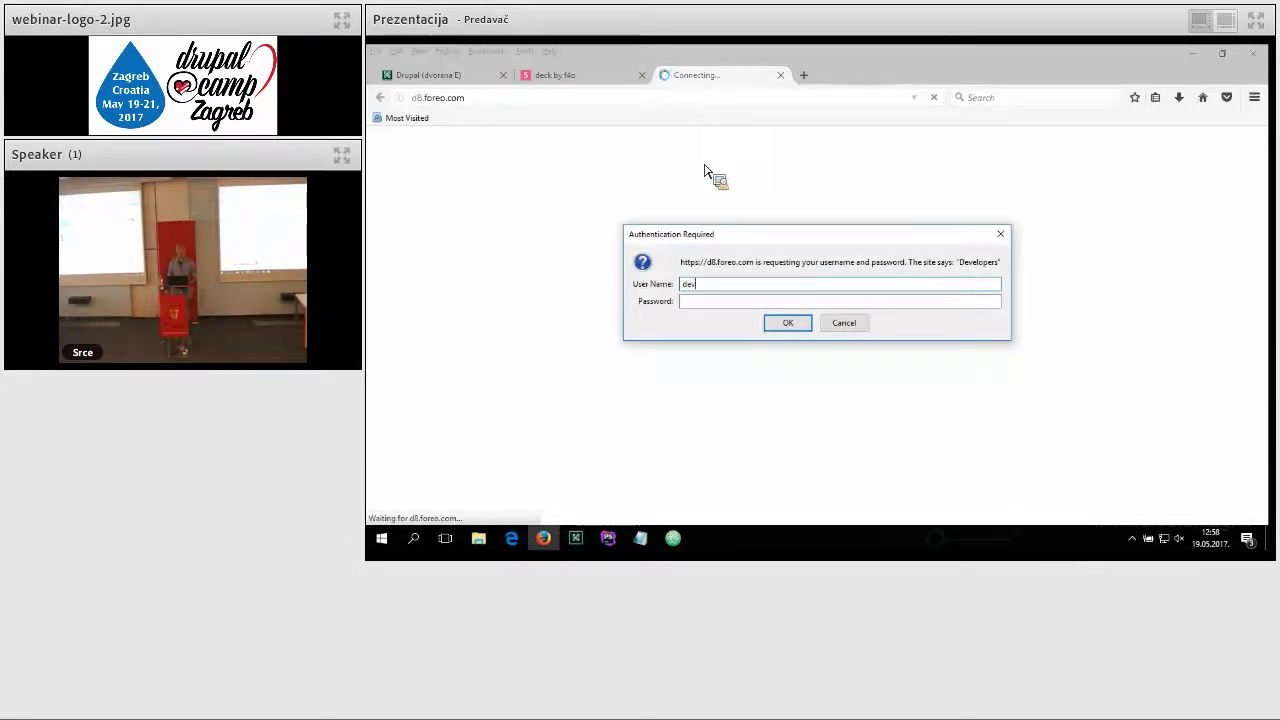
key(Tab)
text(•)
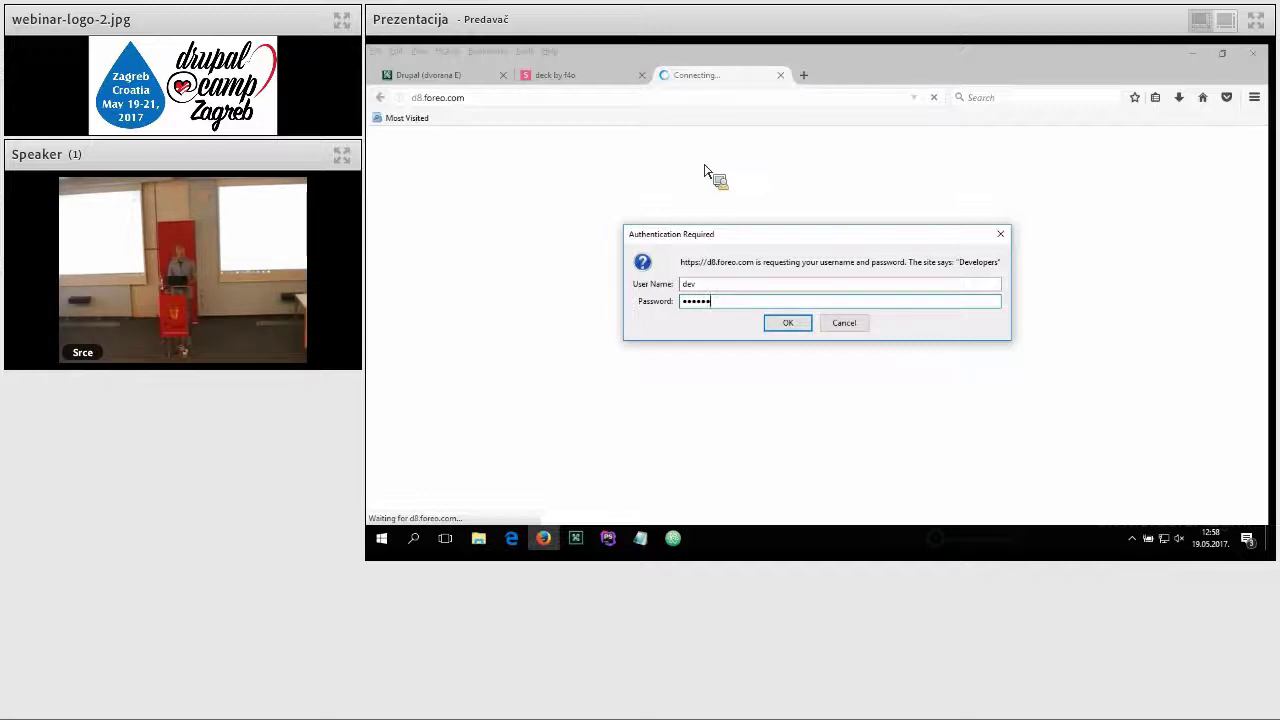
key(Return)
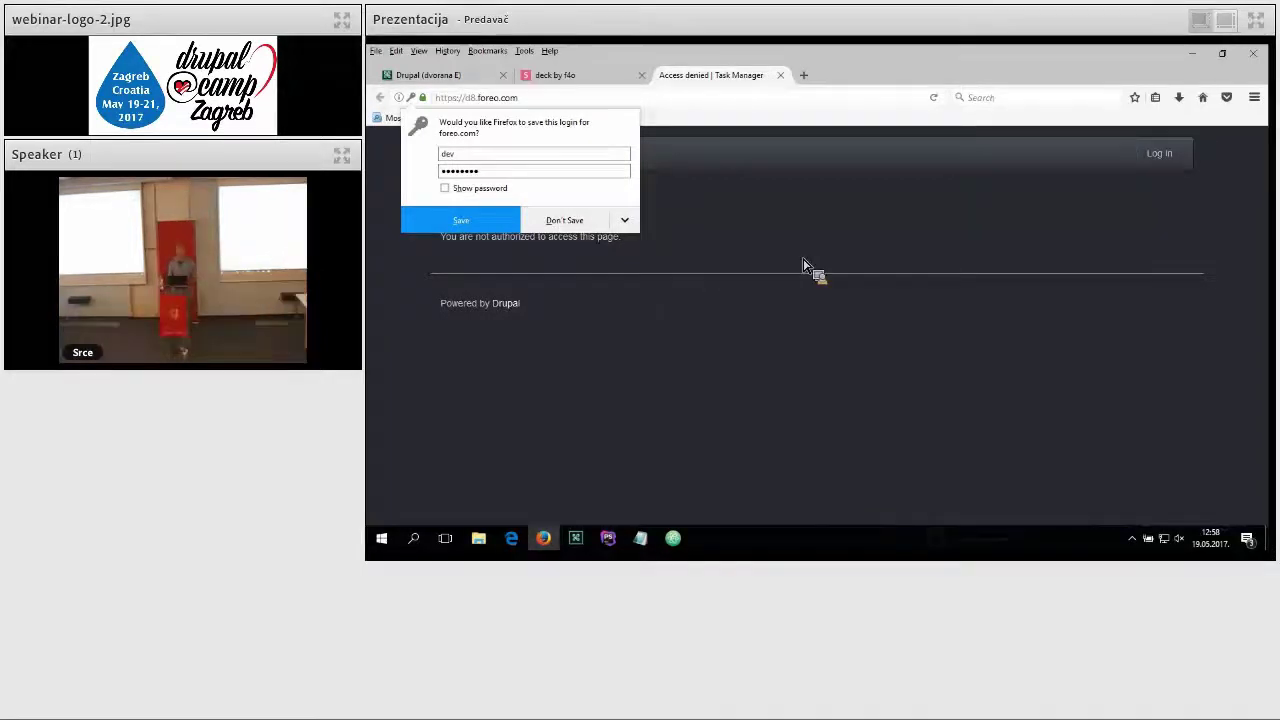
Step: Log in to the Task Manager site as admin, dismissing Firefox's save-login prompts
key(Escape)
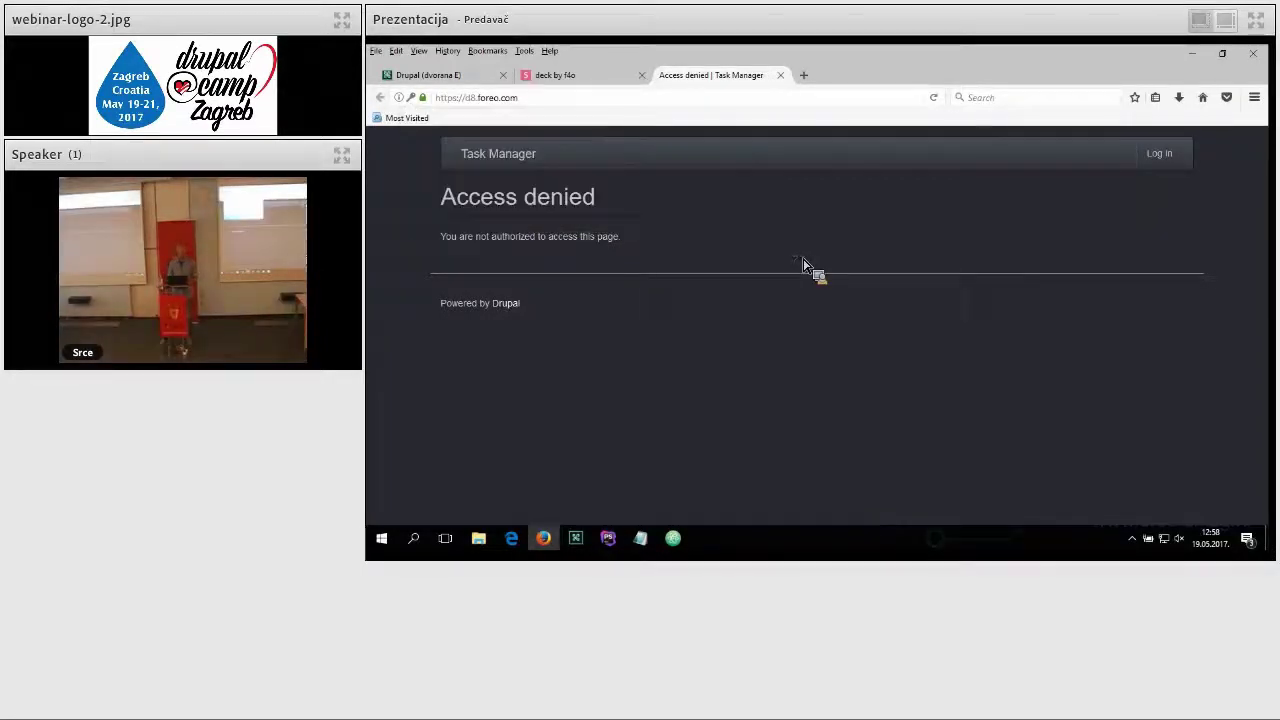
click(1159, 153)
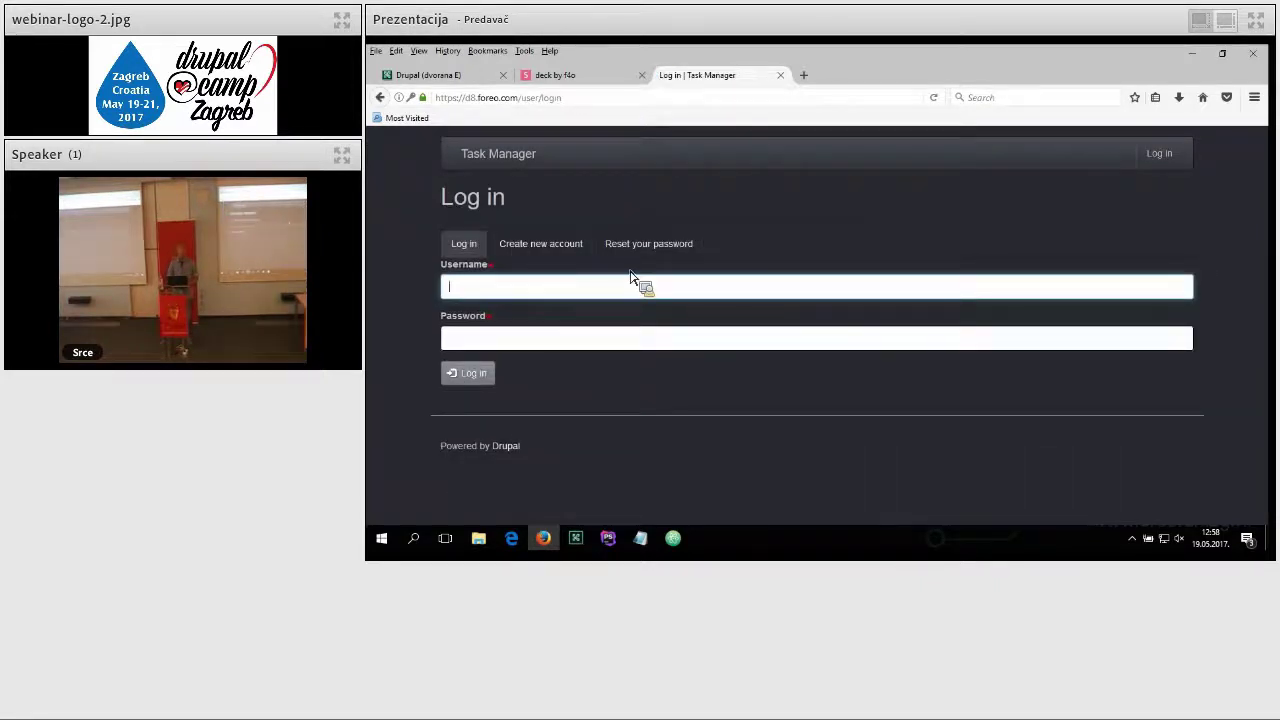
text(admin)
key(Tab)
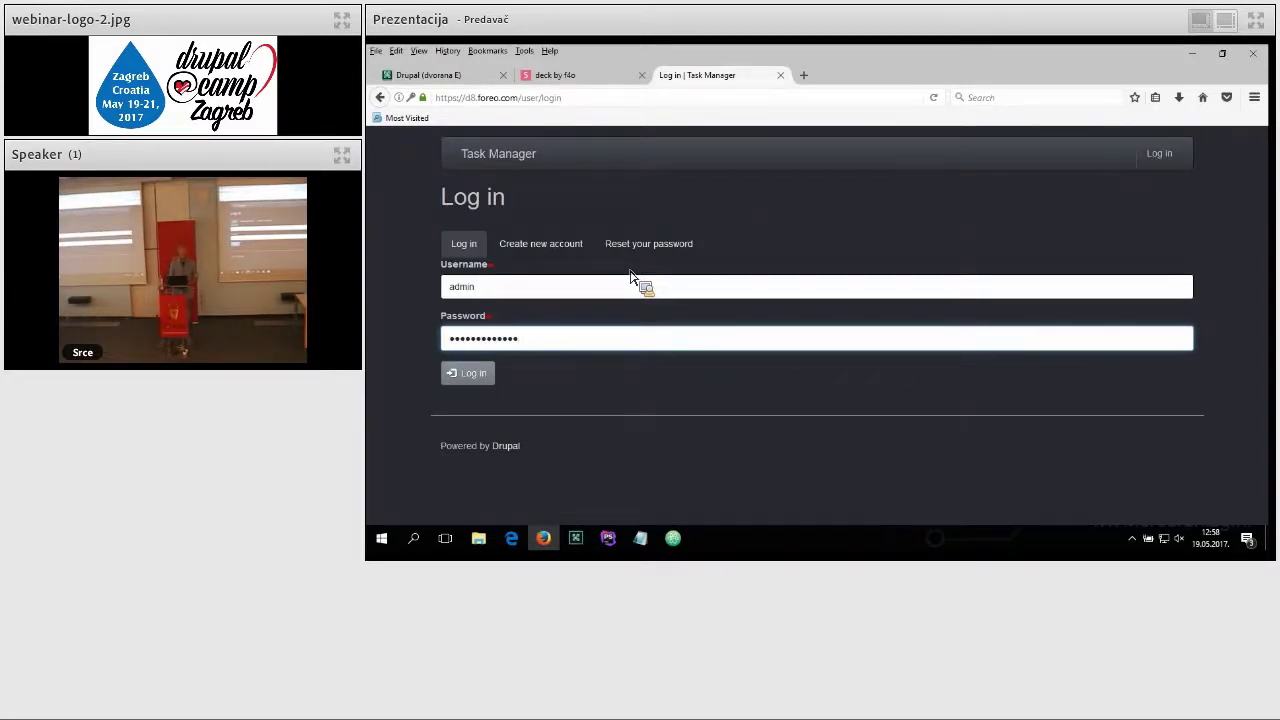
key(Return)
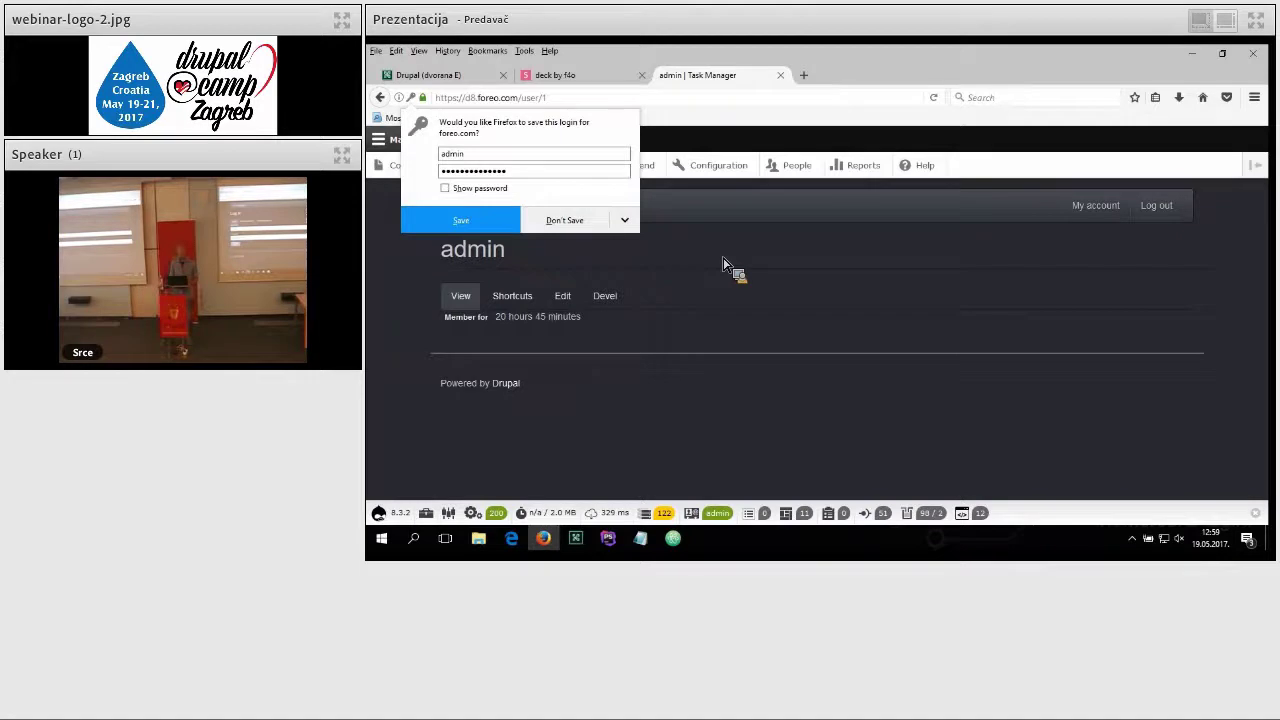
click(714, 205)
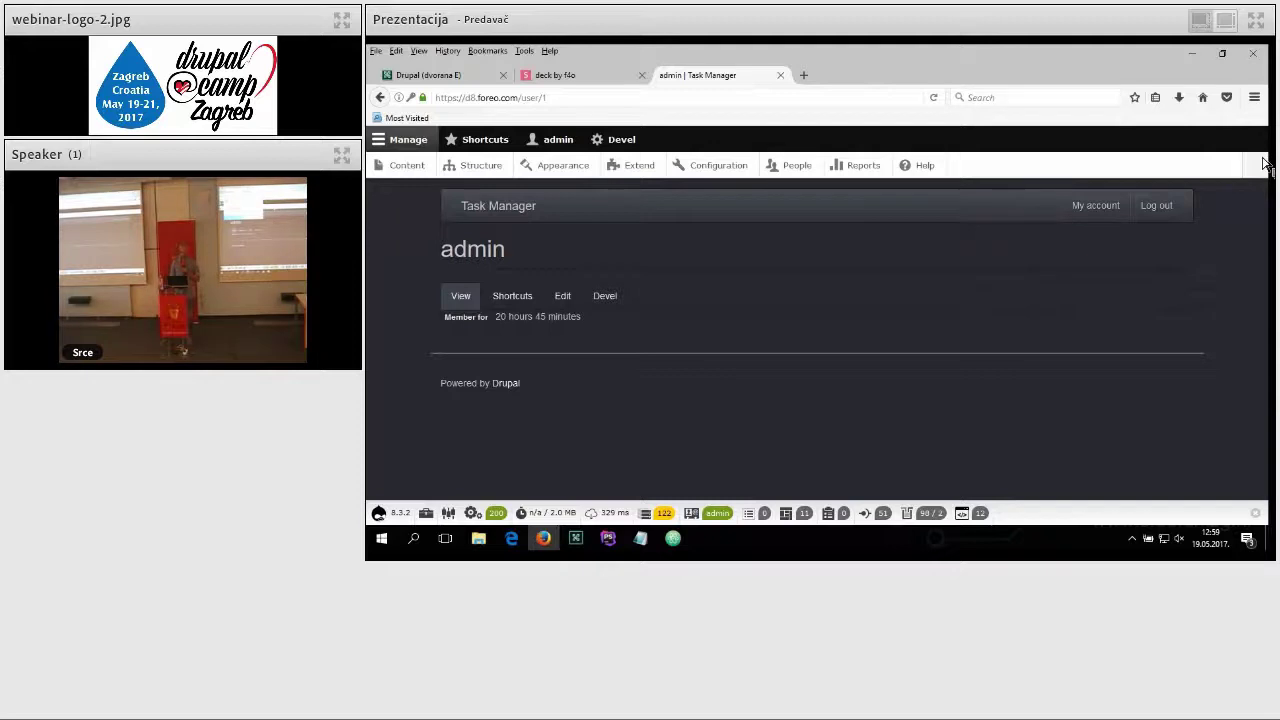
Step: Toggle the admin toolbar vertical and back, collapse Manage, and open the empty Task List
click(1263, 165)
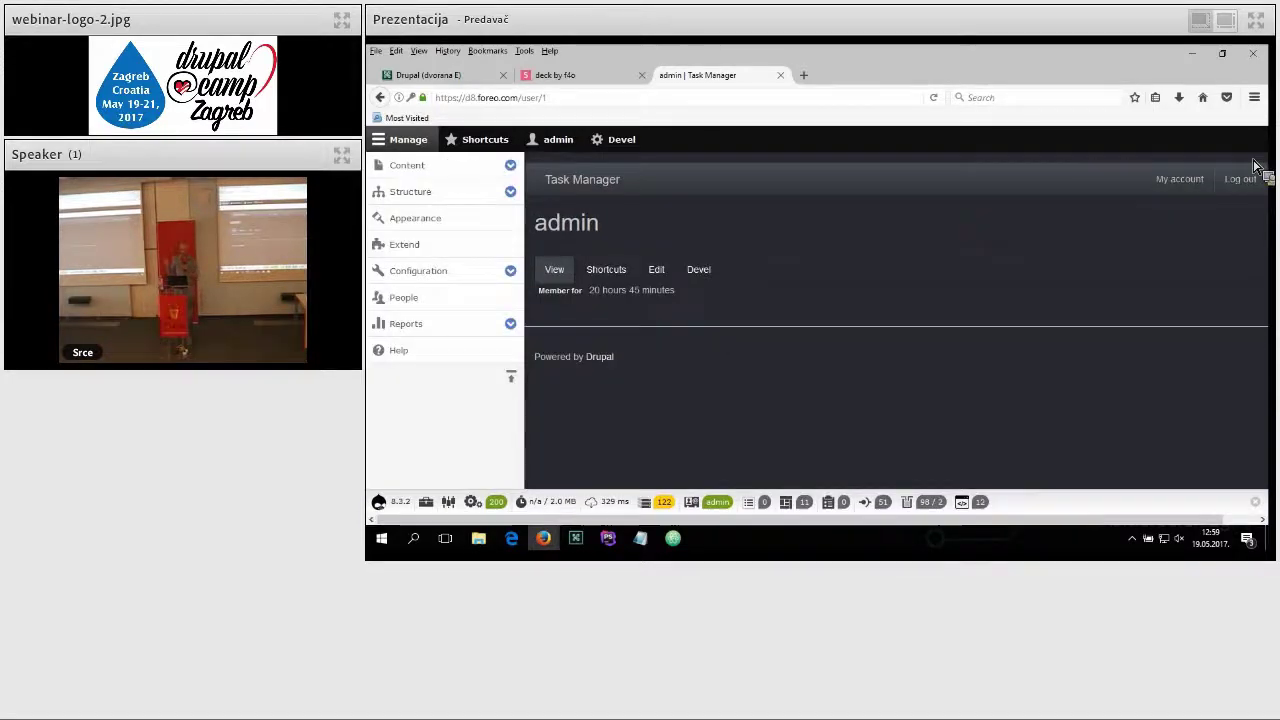
click(511, 377)
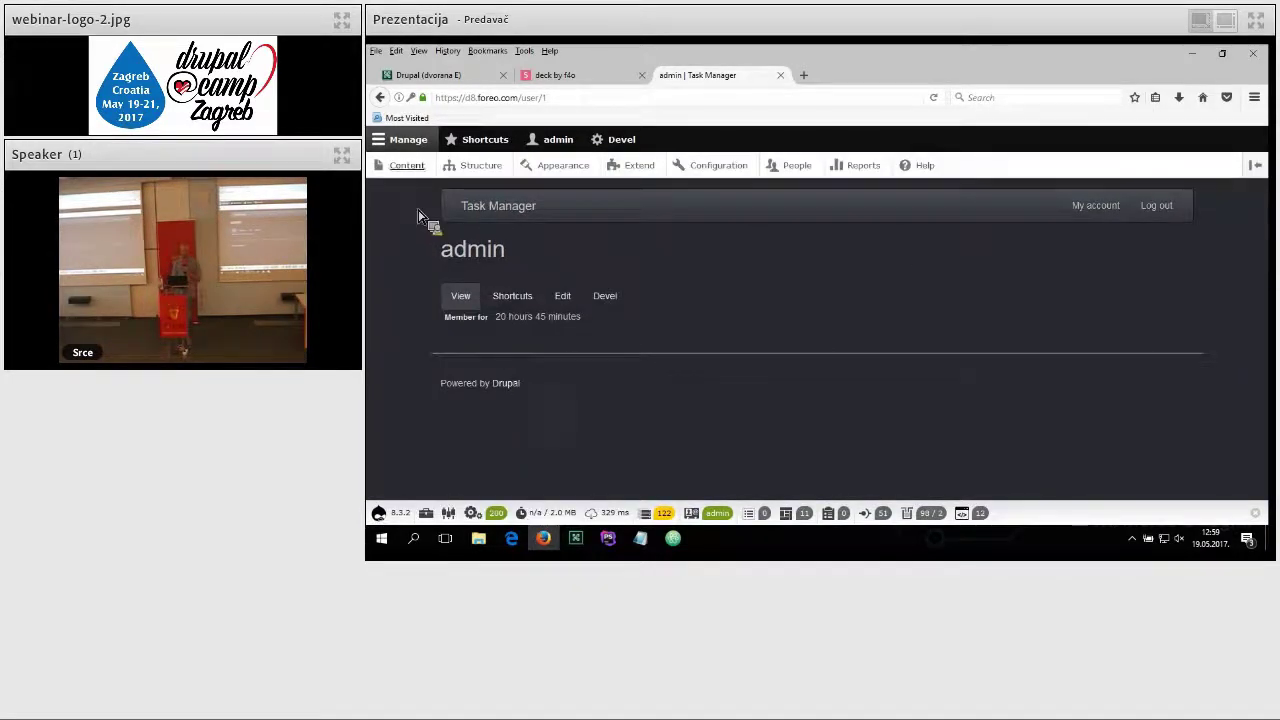
click(412, 143)
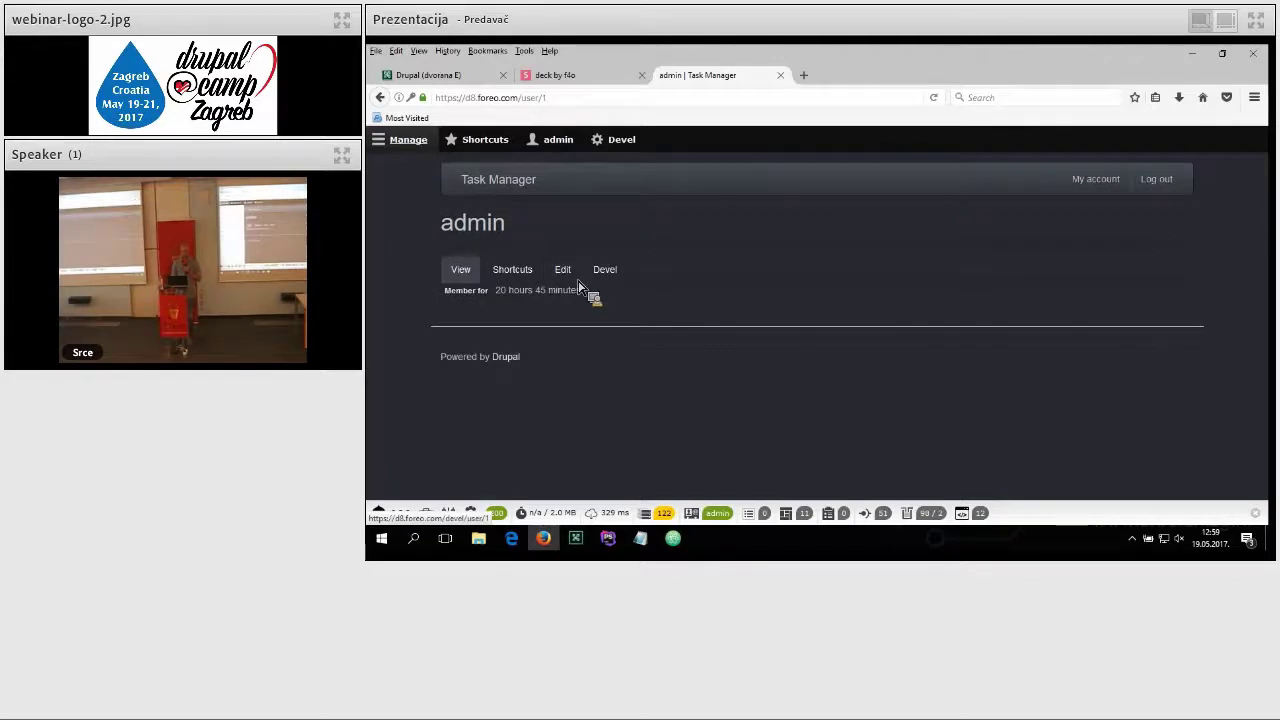
click(505, 180)
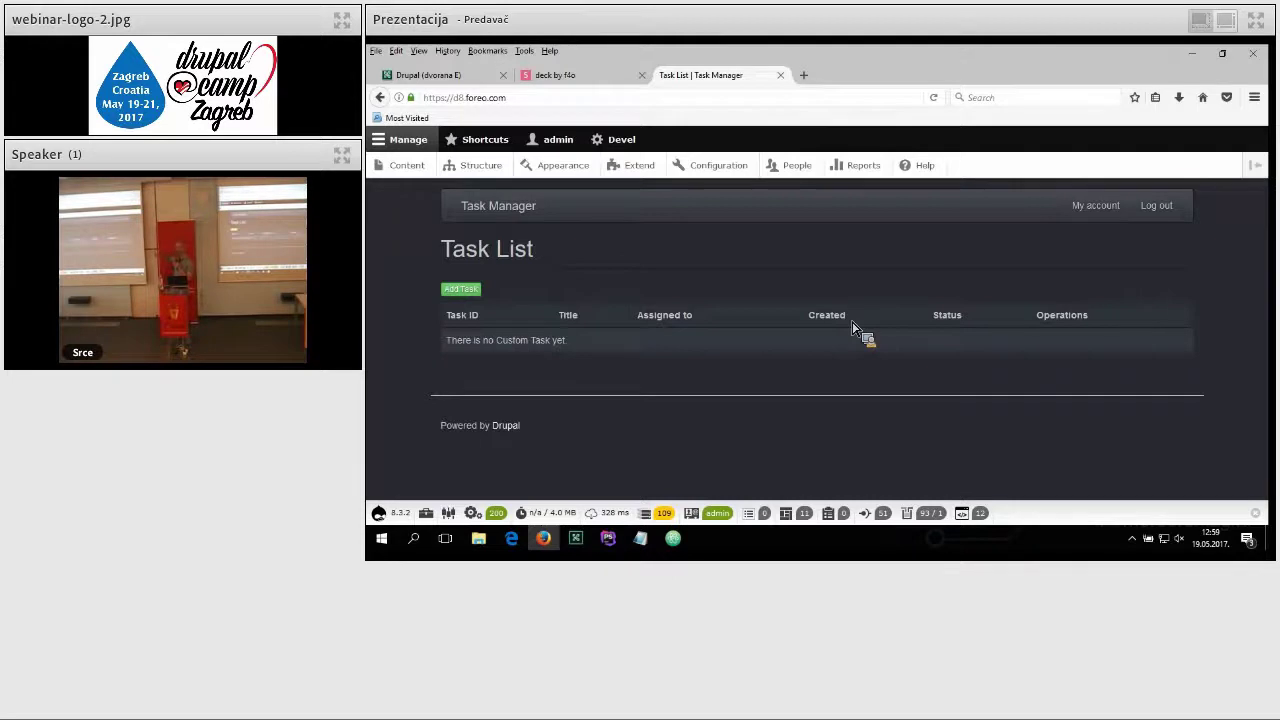
Step: Open the add-task form and enter a task title and content 'jhgjhv'
click(476, 295)
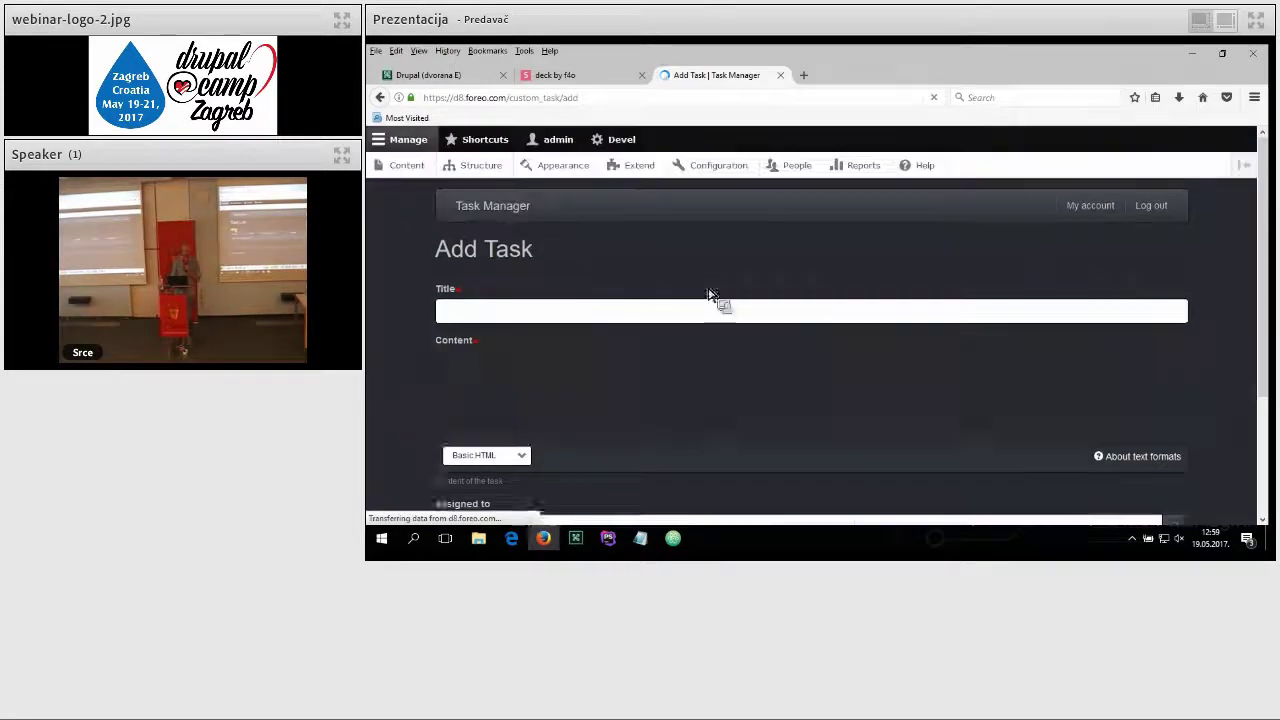
click(568, 313)
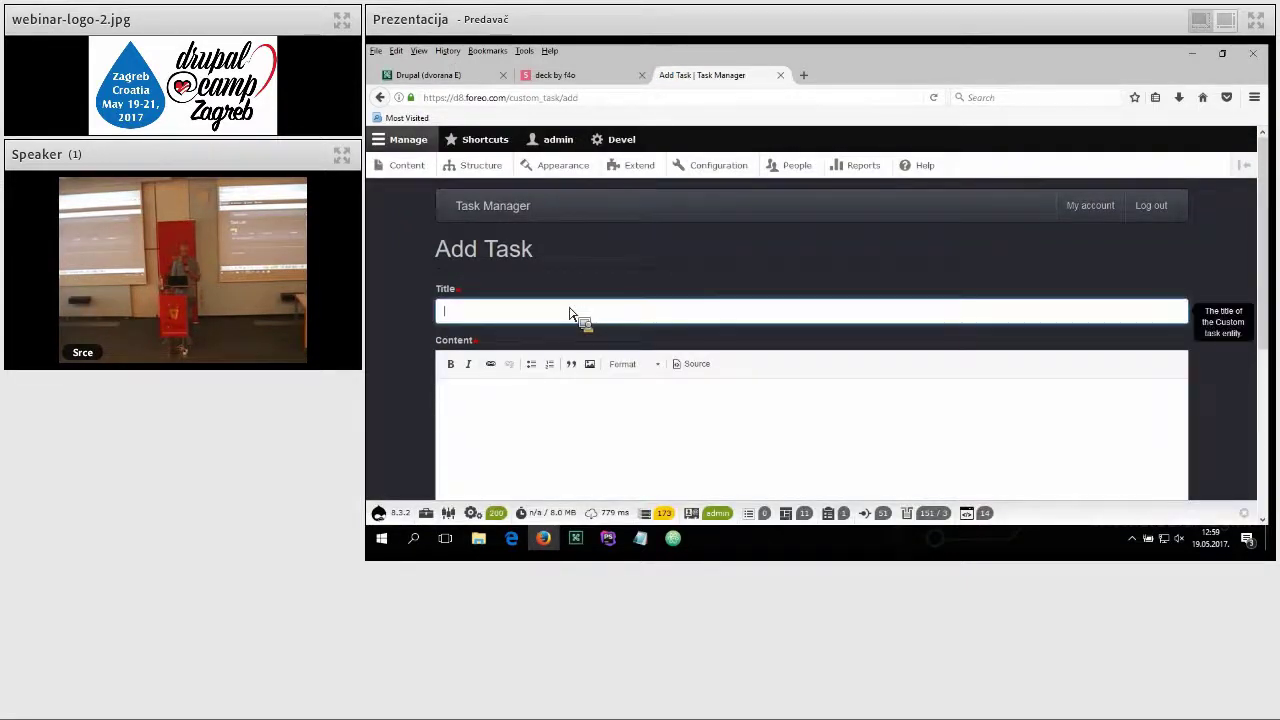
text(hi)
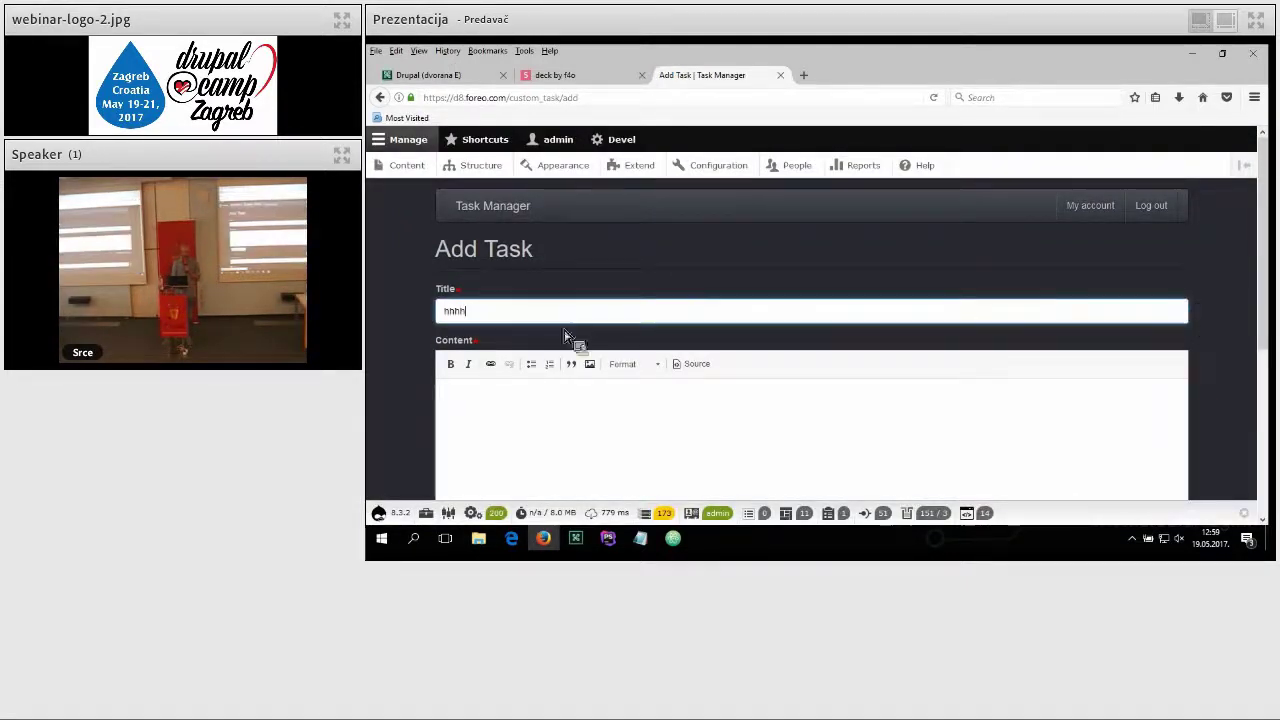
click(543, 432)
text(jhgjhv)
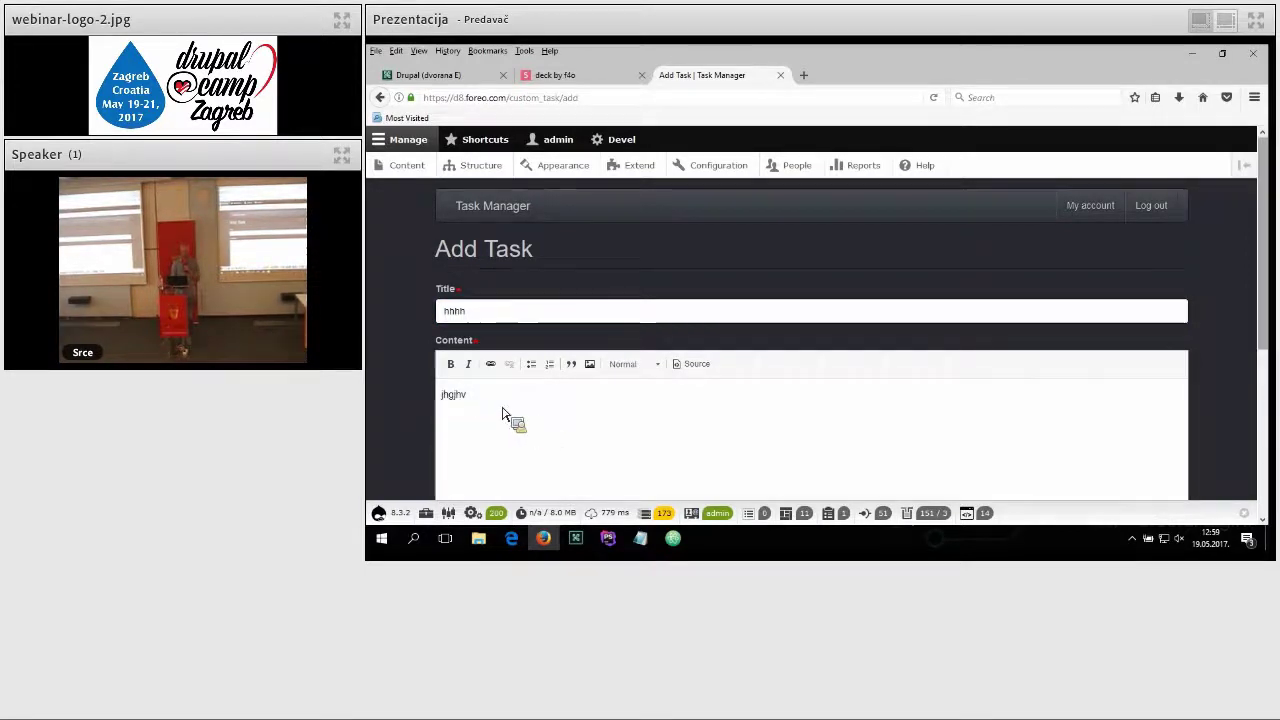
drag(1270, 290, 1243, 386)
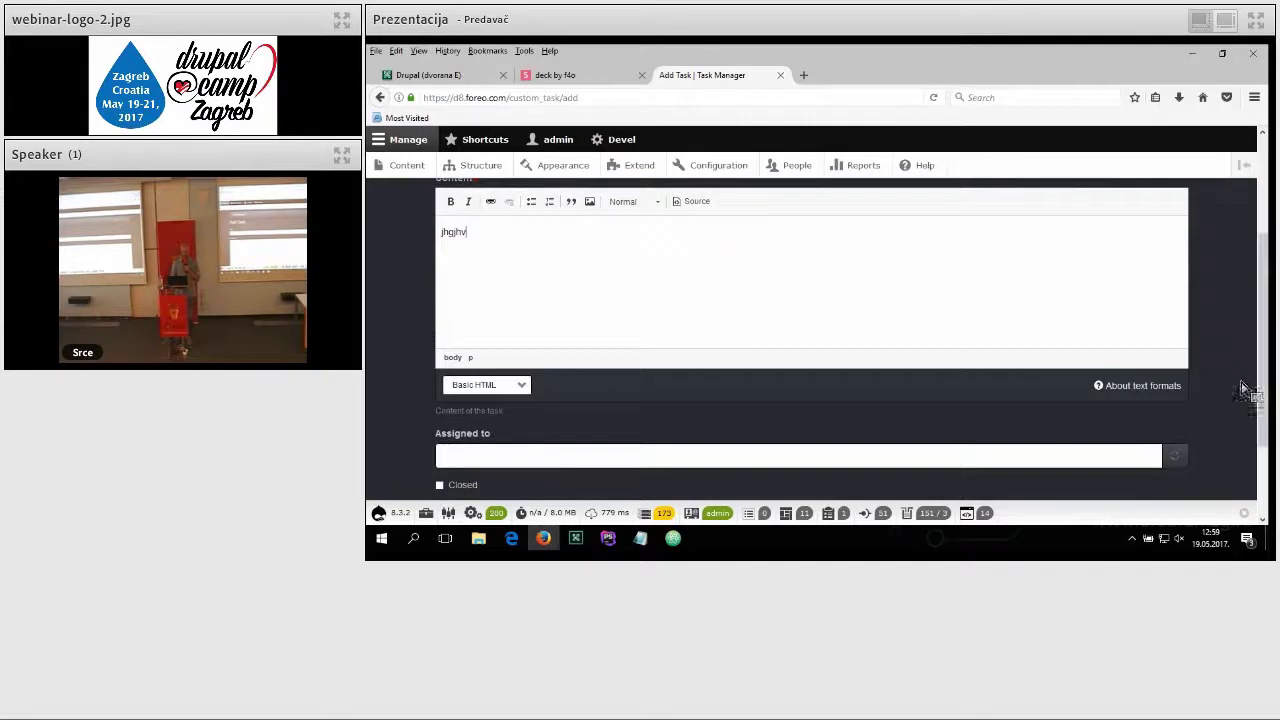
Step: Choose the autocomplete-suggested user in Assigned to, then save the task
click(614, 456)
text(ju)
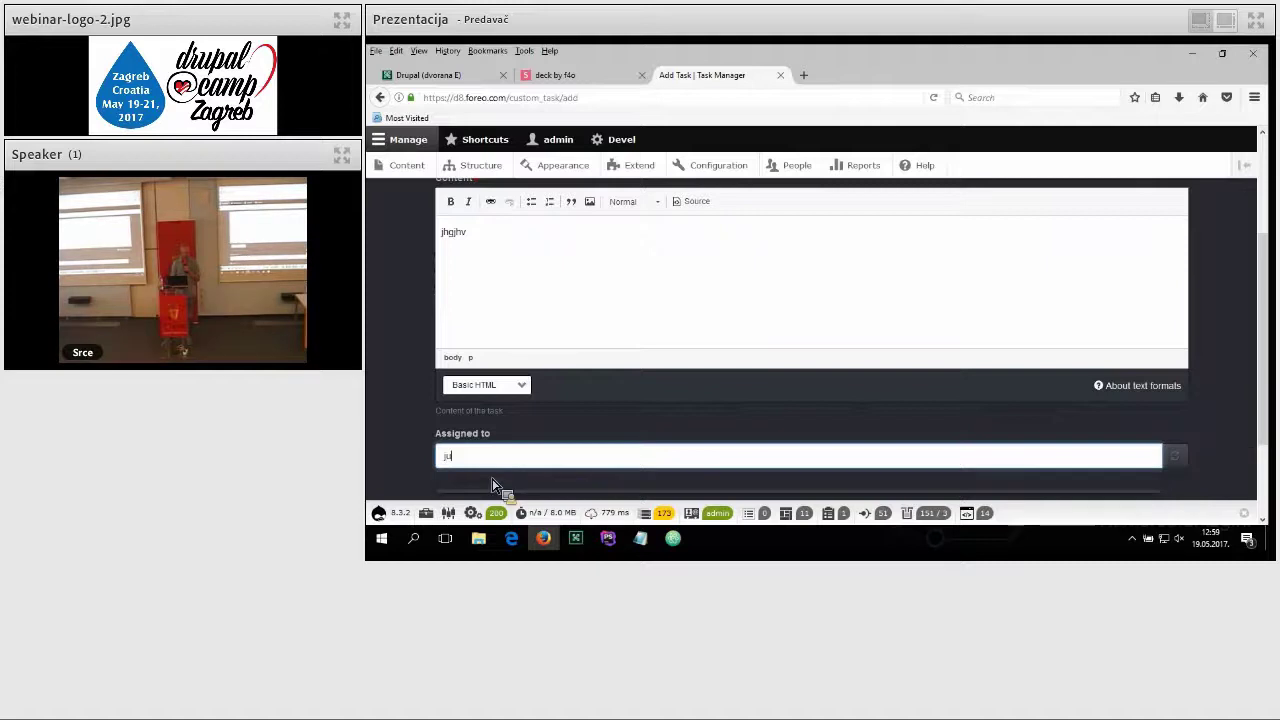
click(491, 490)
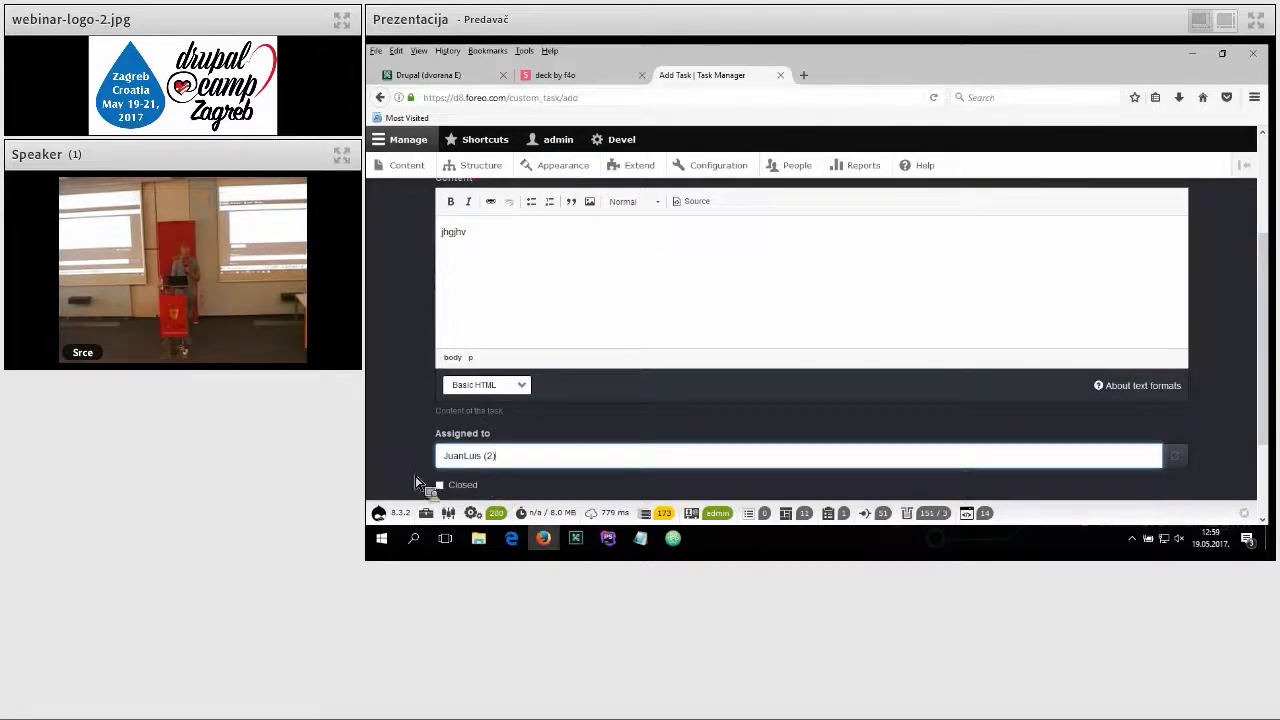
scroll(1270, 352, down, 2)
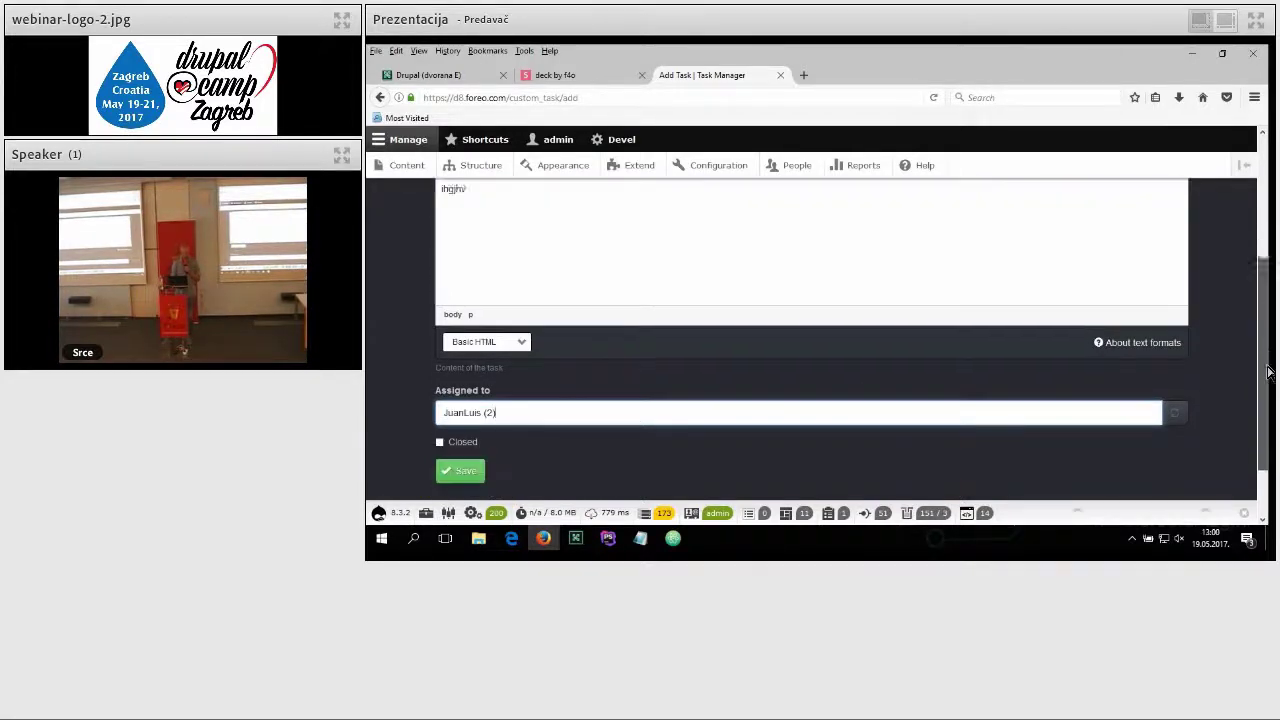
mouse_move(438, 492)
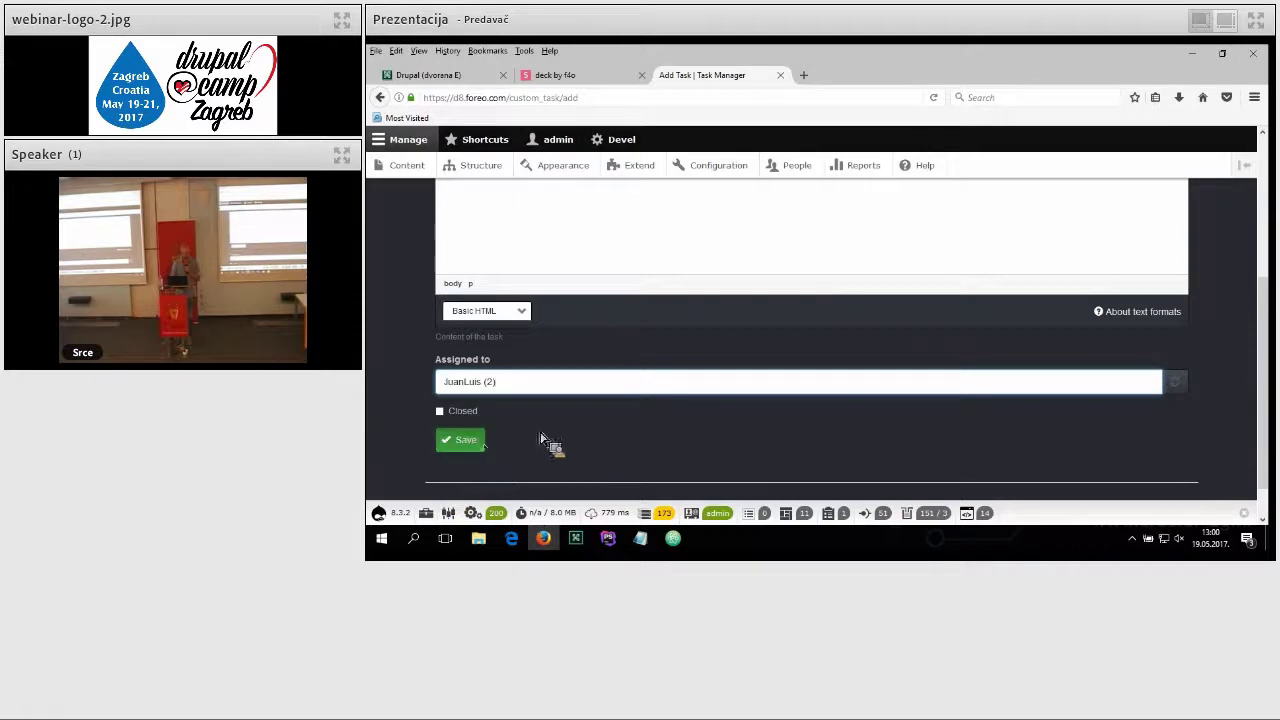
click(477, 448)
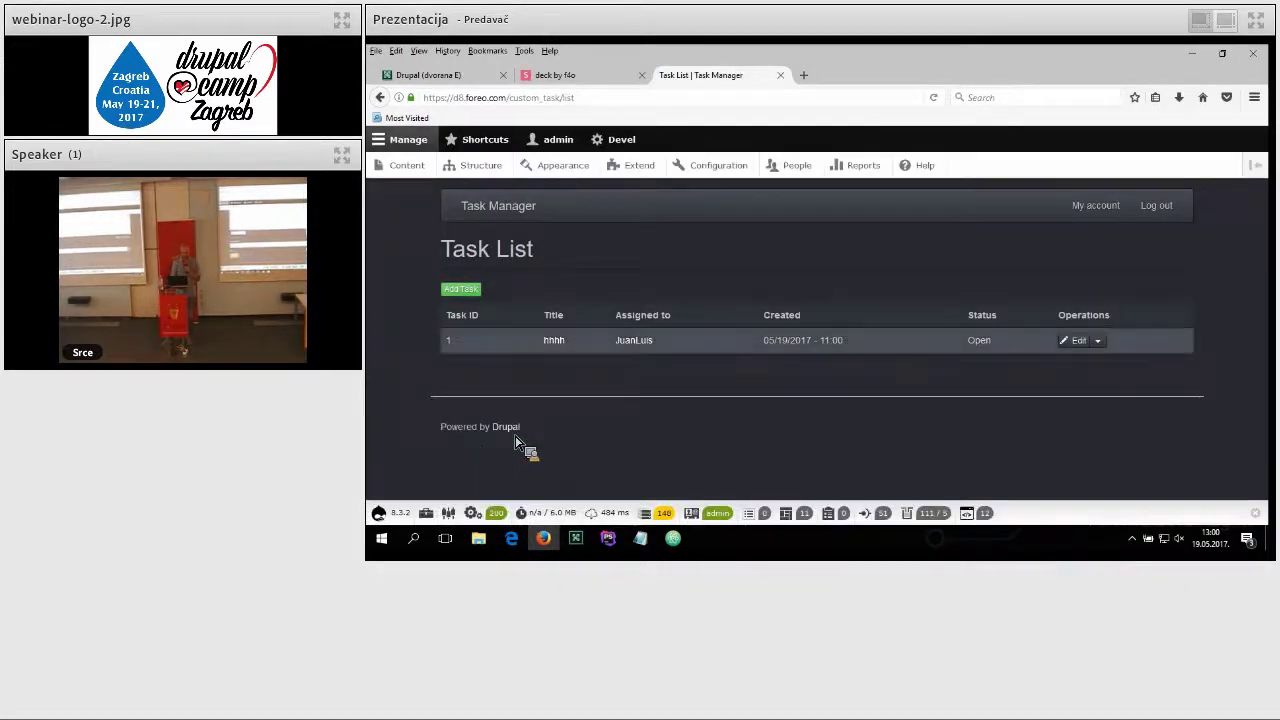
Step: Open the saved task's Operations dropdown and choose Edit
click(1098, 342)
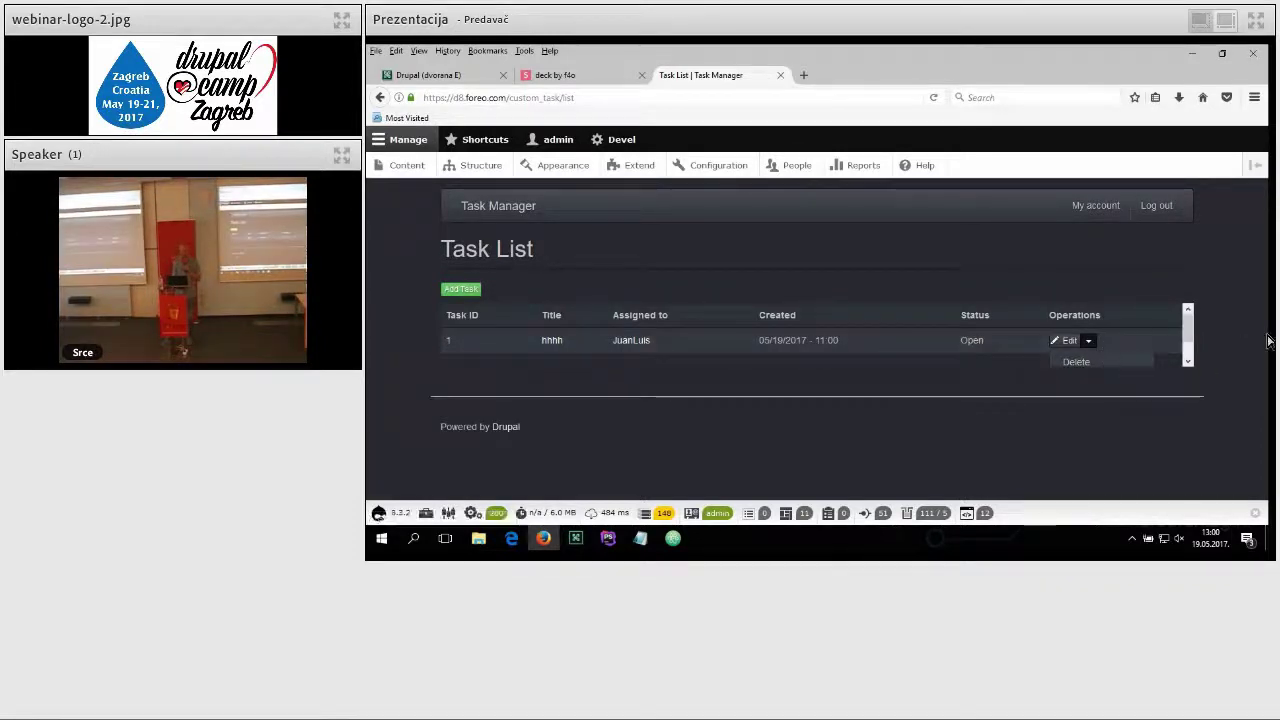
mouse_move(1192, 333)
mouse_down()
mouse_move(1200, 357)
mouse_move(1203, 337)
mouse_up()
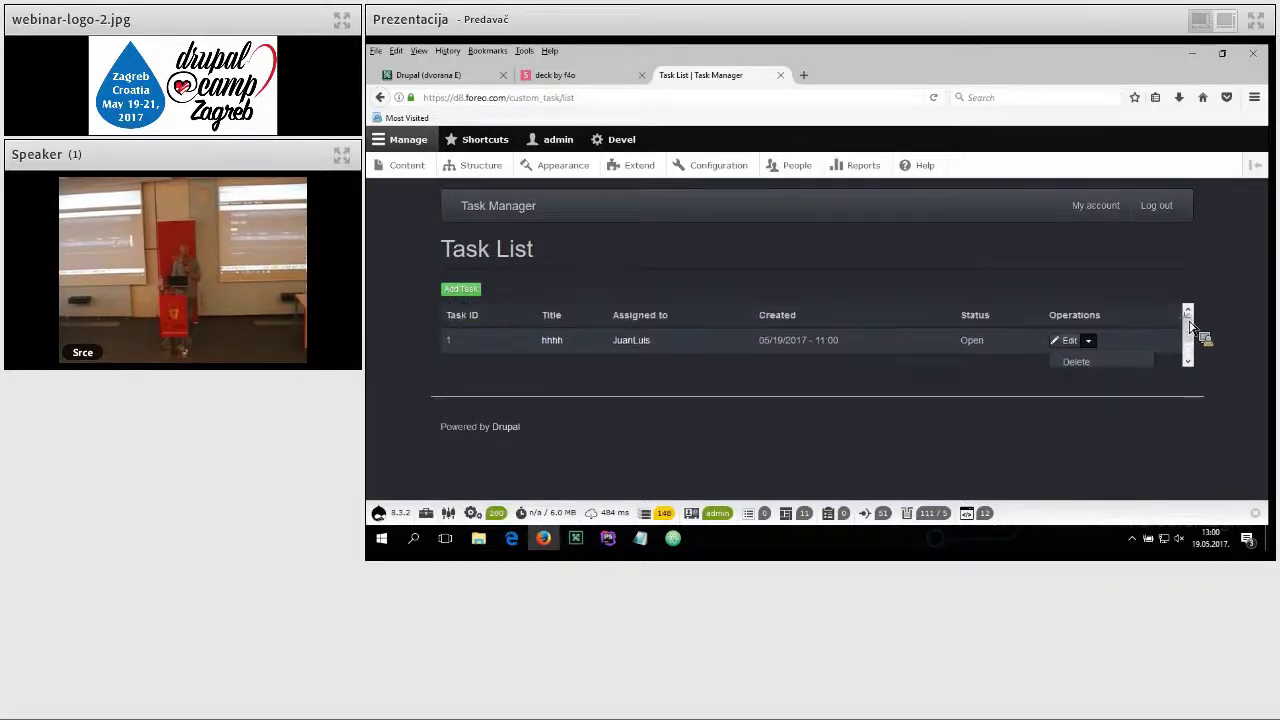
click(1071, 342)
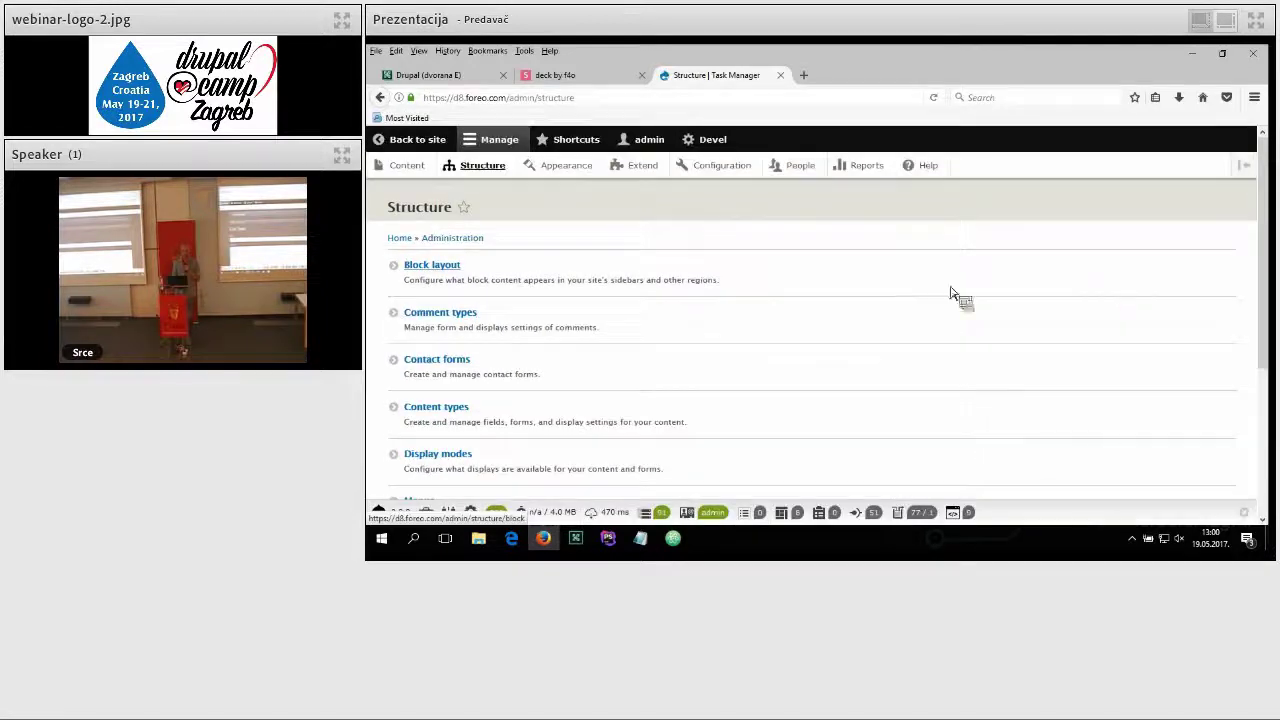
Step: Open Task Settings, view its Manage fields, form display and display tabs, then return to Structure
drag(1271, 293, 1258, 418)
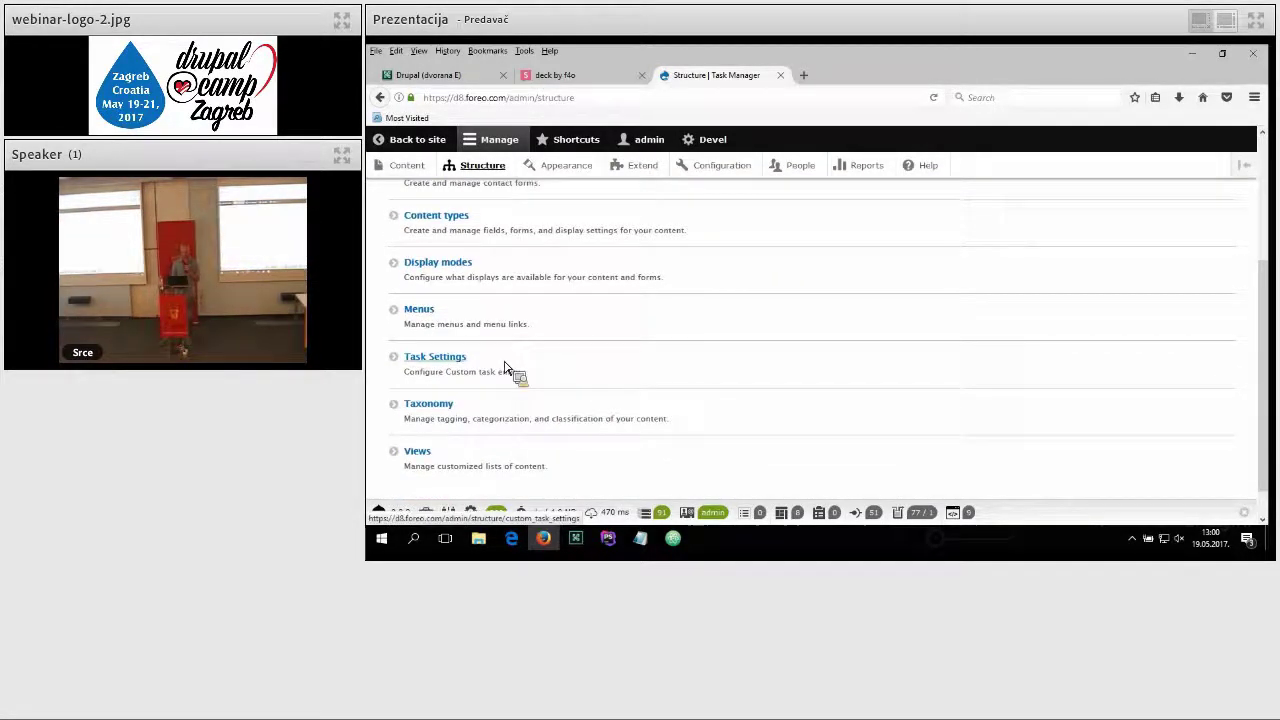
click(450, 362)
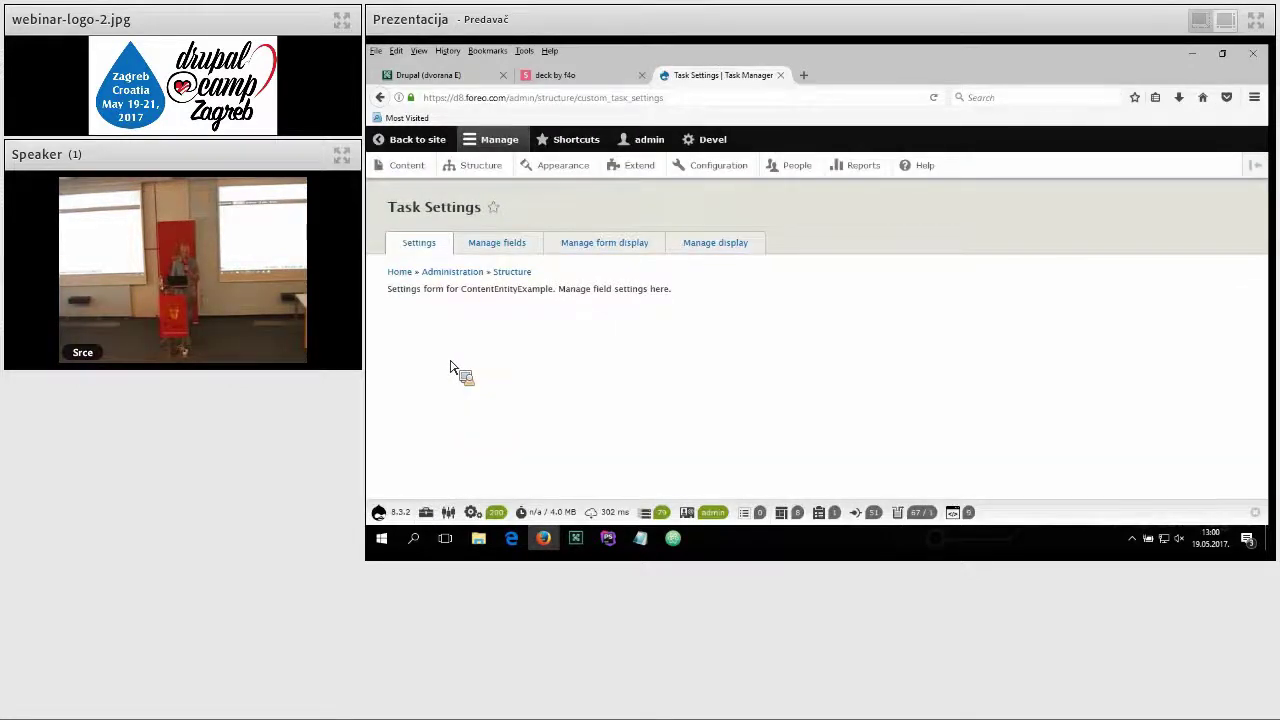
click(515, 249)
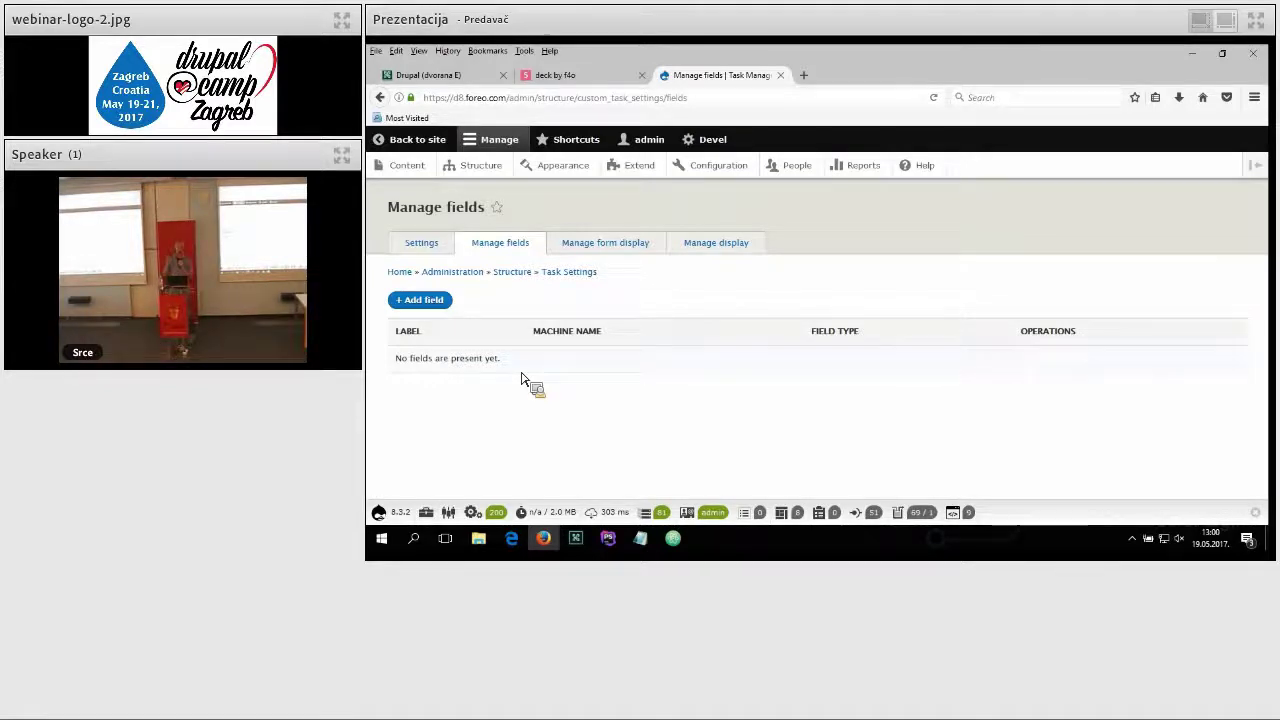
click(610, 256)
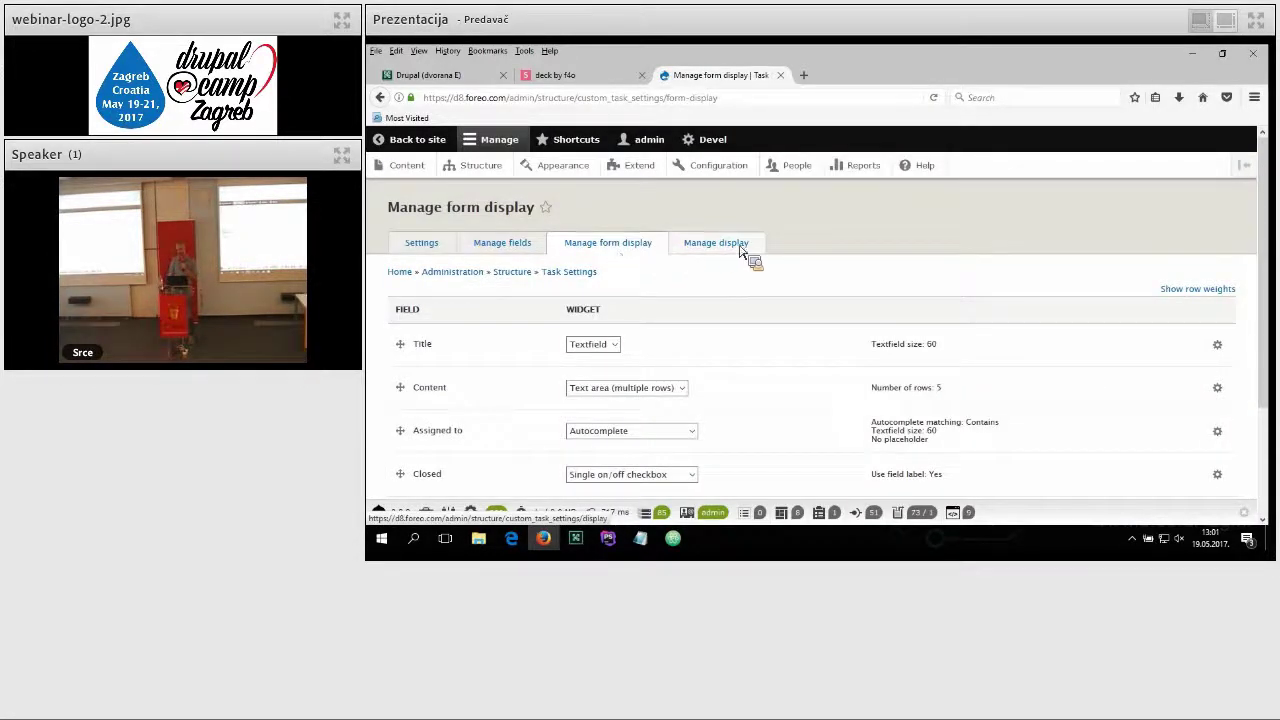
click(740, 250)
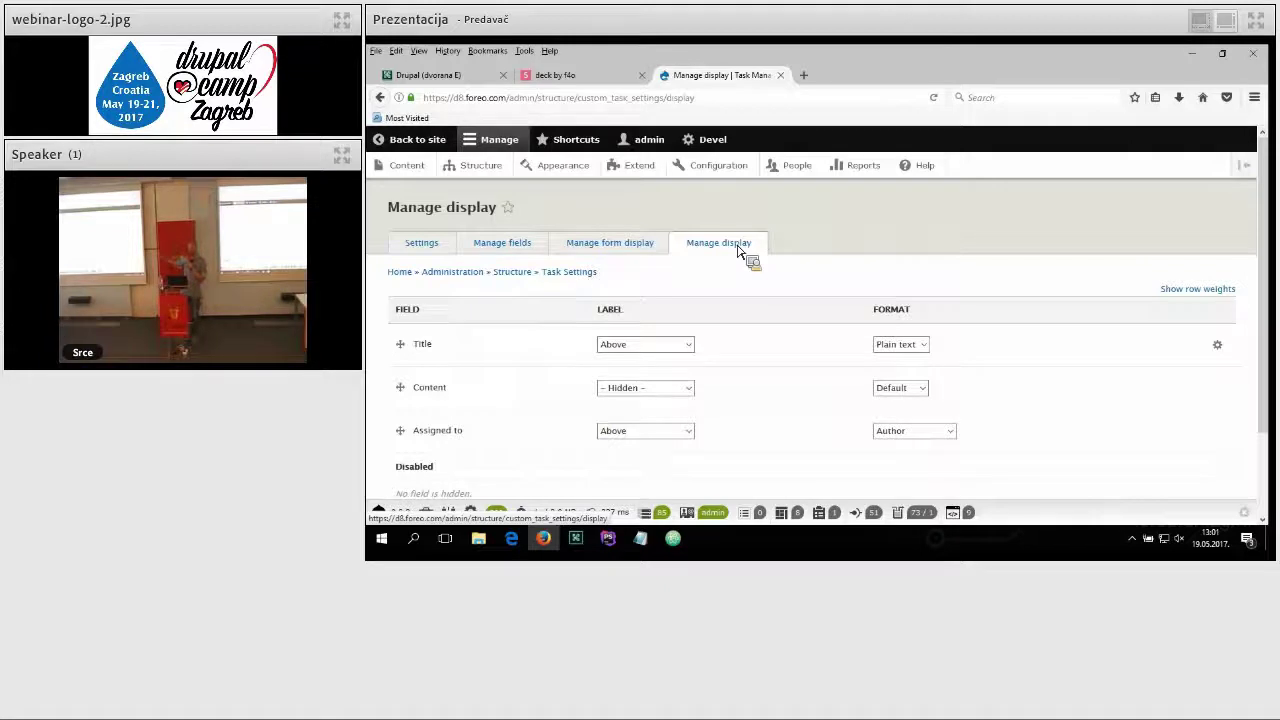
click(473, 170)
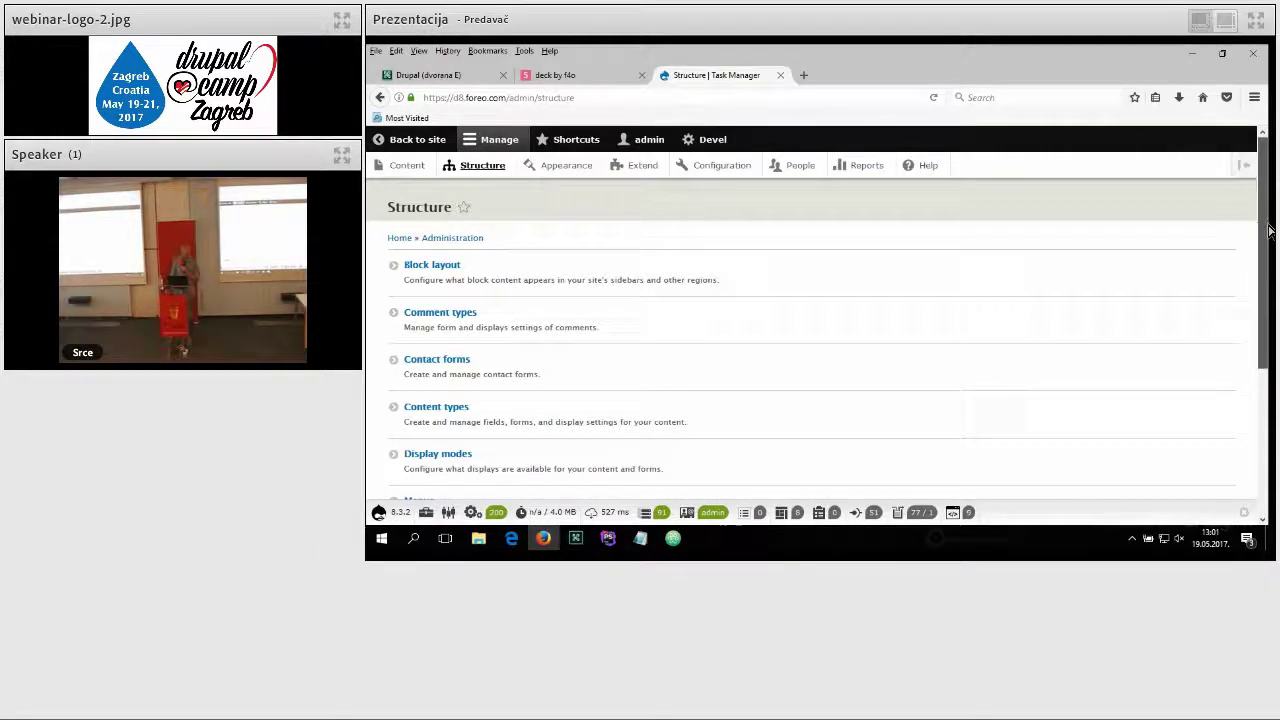
Step: Open Views from Structure, scroll through the existing views, and start Add view
drag(1268, 231, 1248, 380)
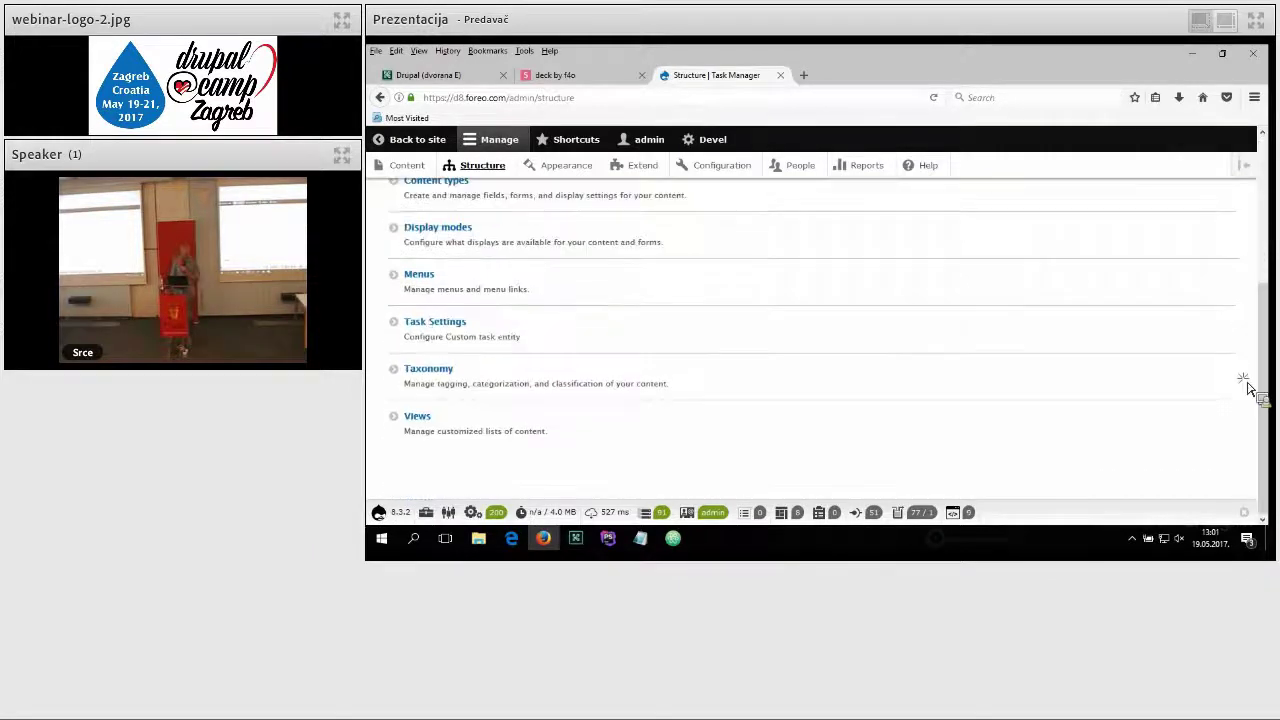
click(430, 421)
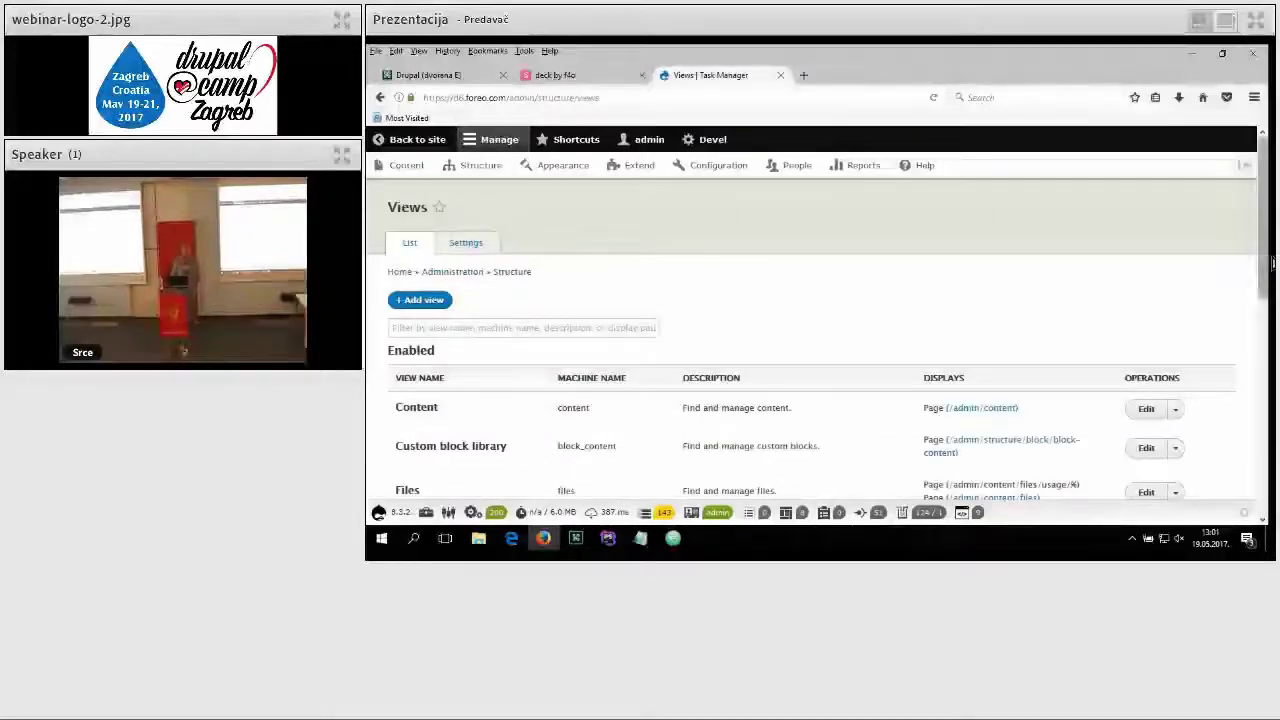
scroll(1267, 288, down, 3)
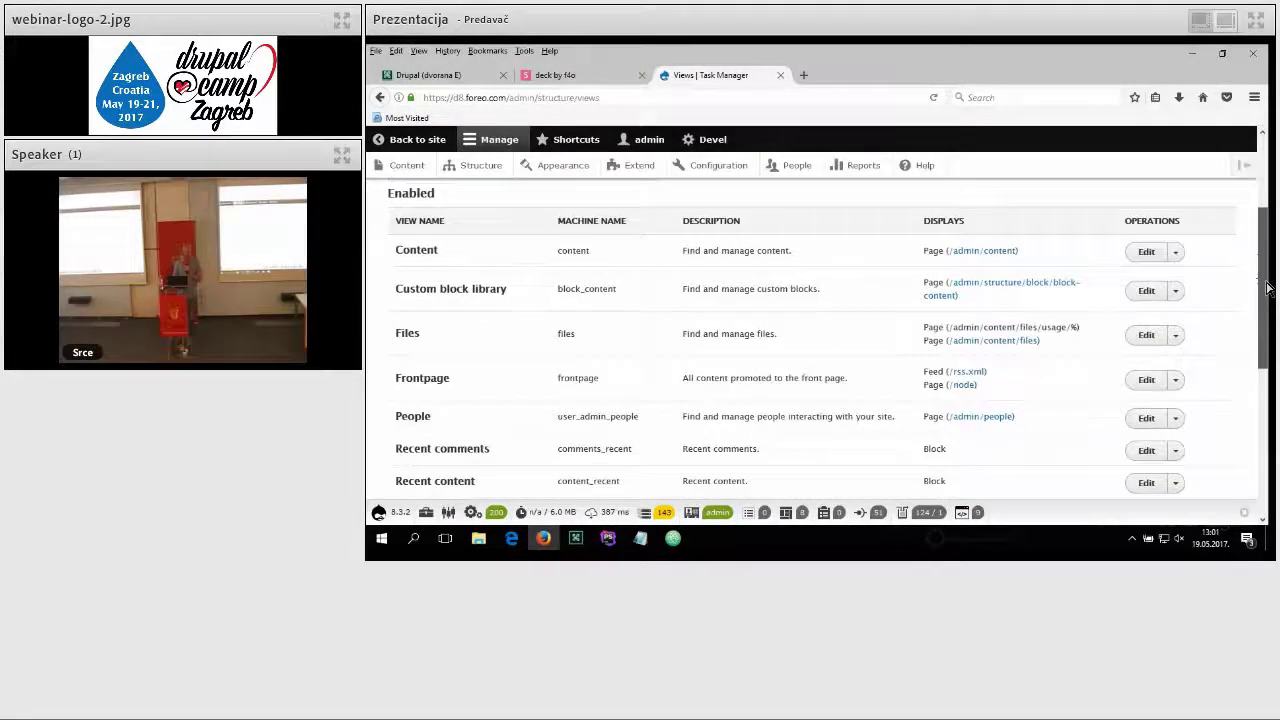
scroll(1267, 330, down, 3)
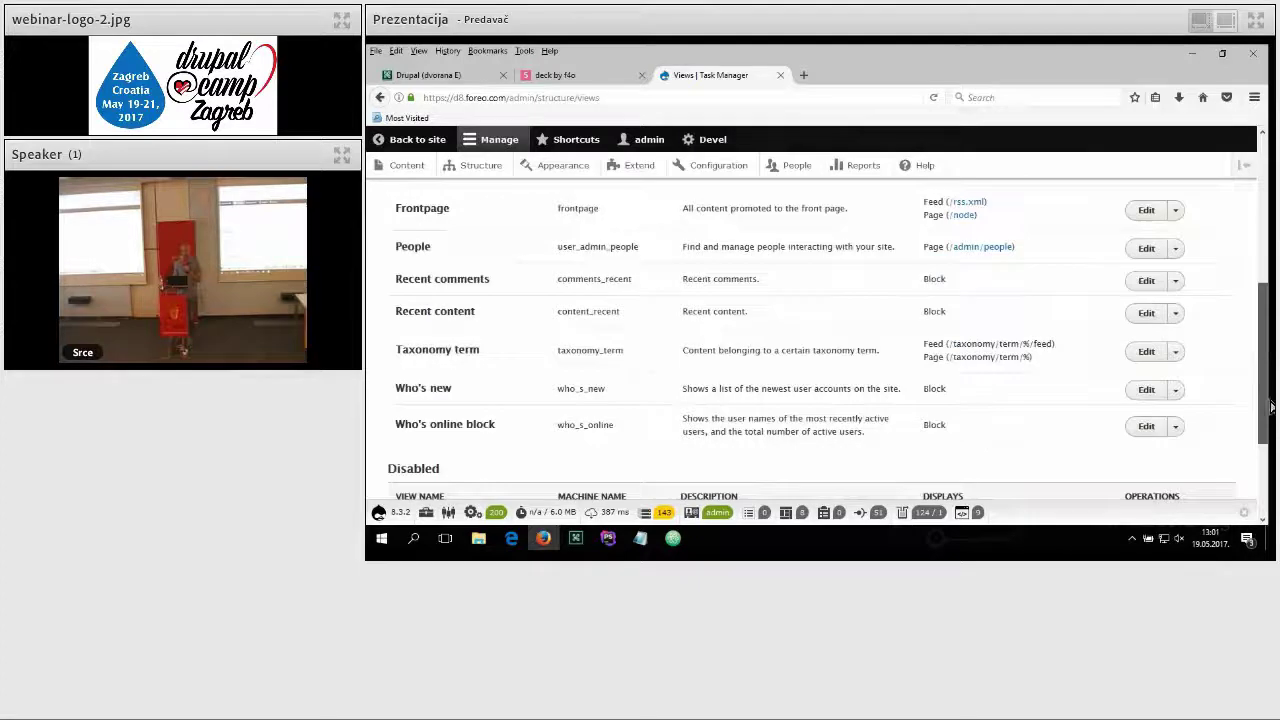
drag(1272, 407, 1271, 294)
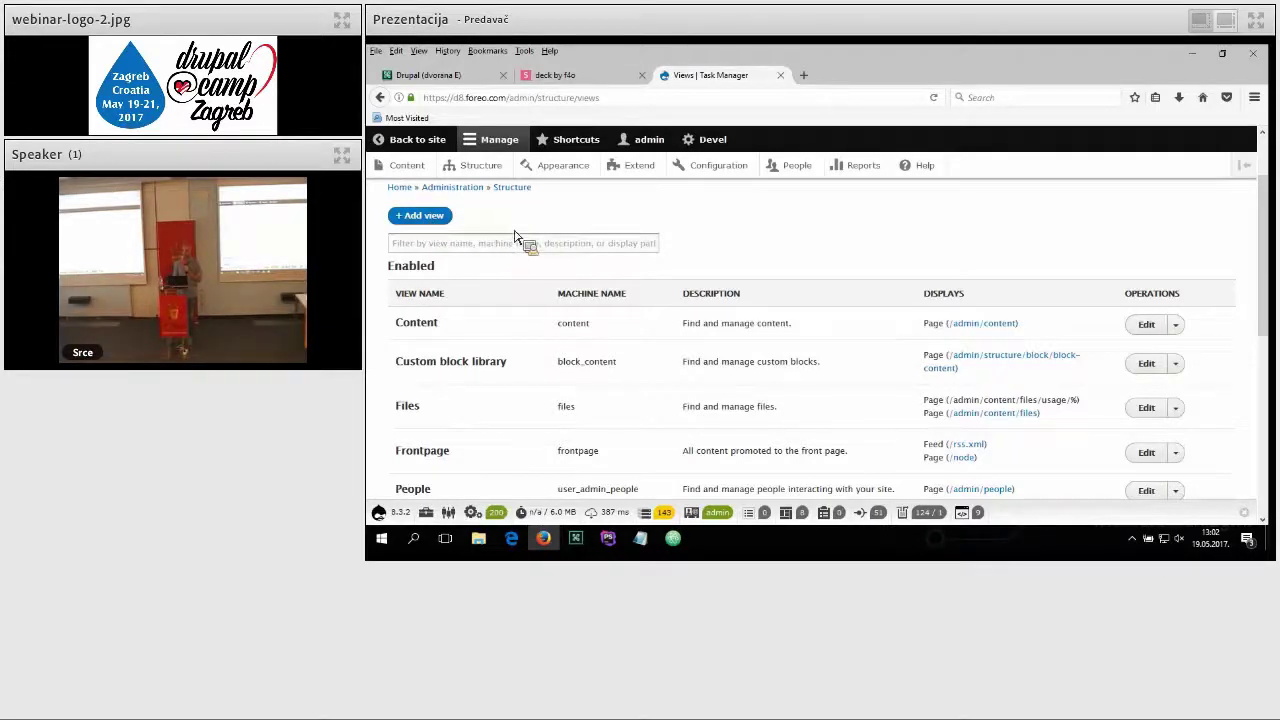
click(420, 216)
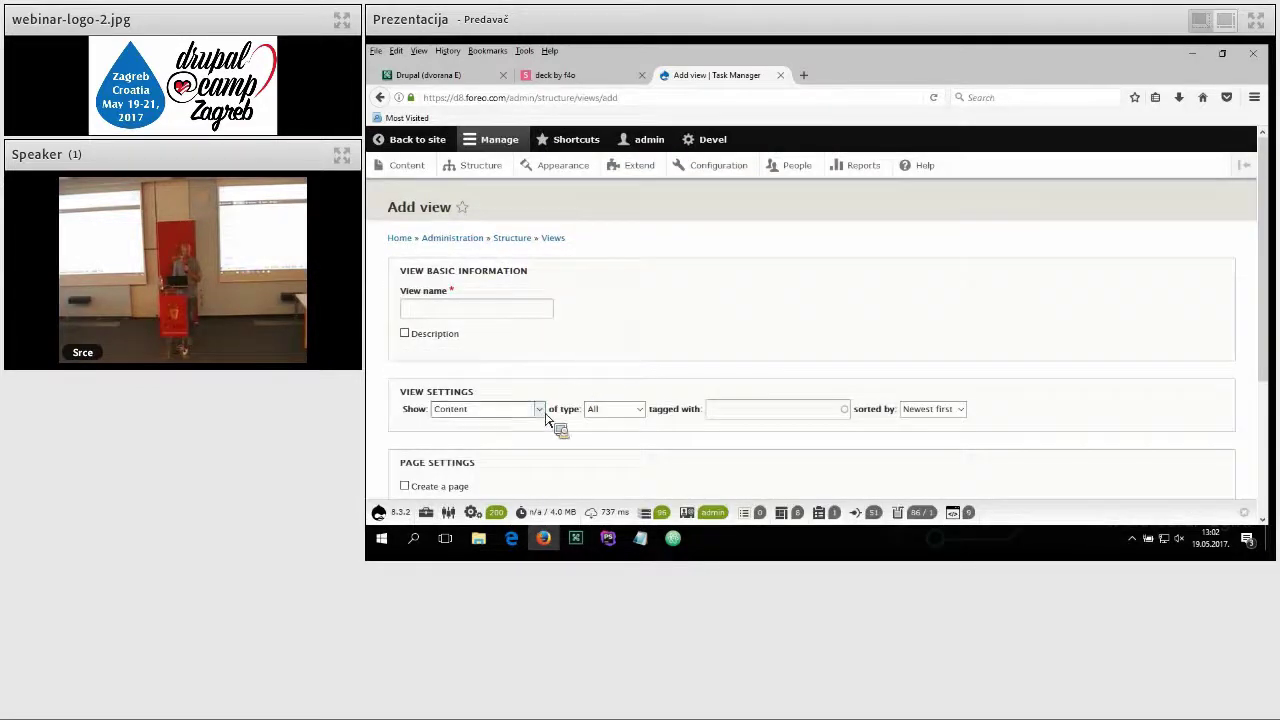
Step: Set the new view to show Custom Task items
click(539, 410)
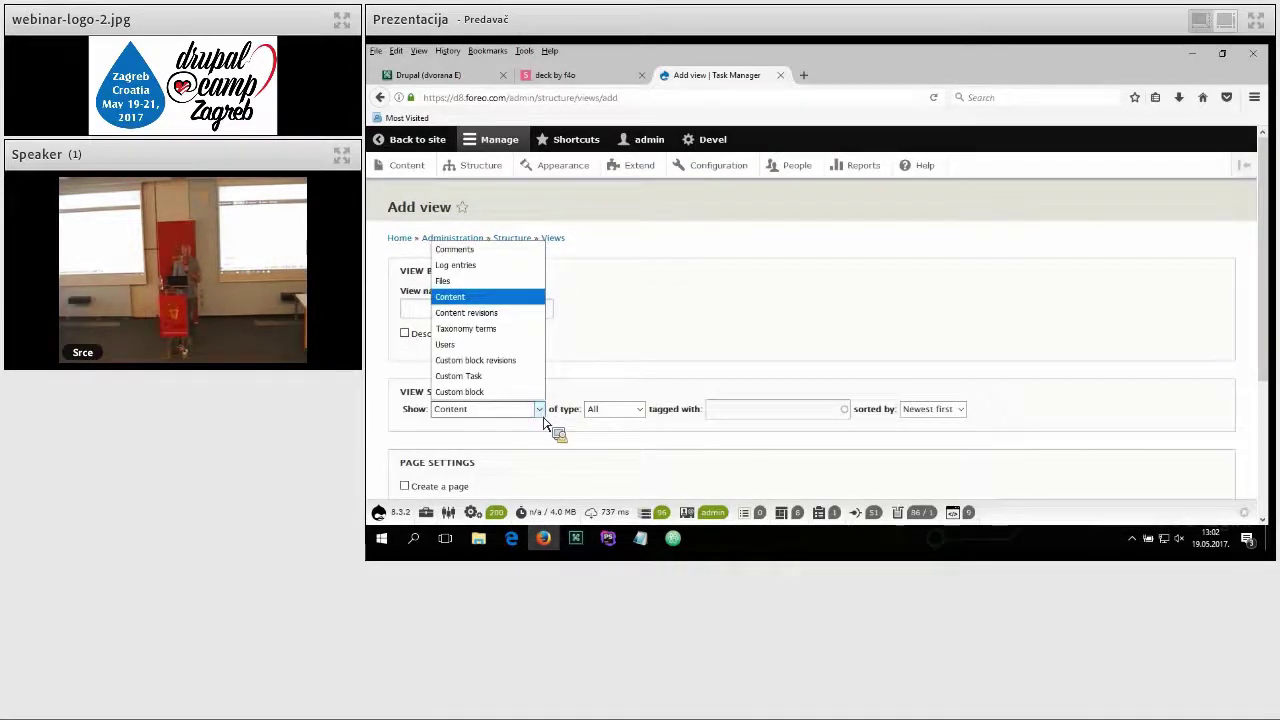
click(508, 378)
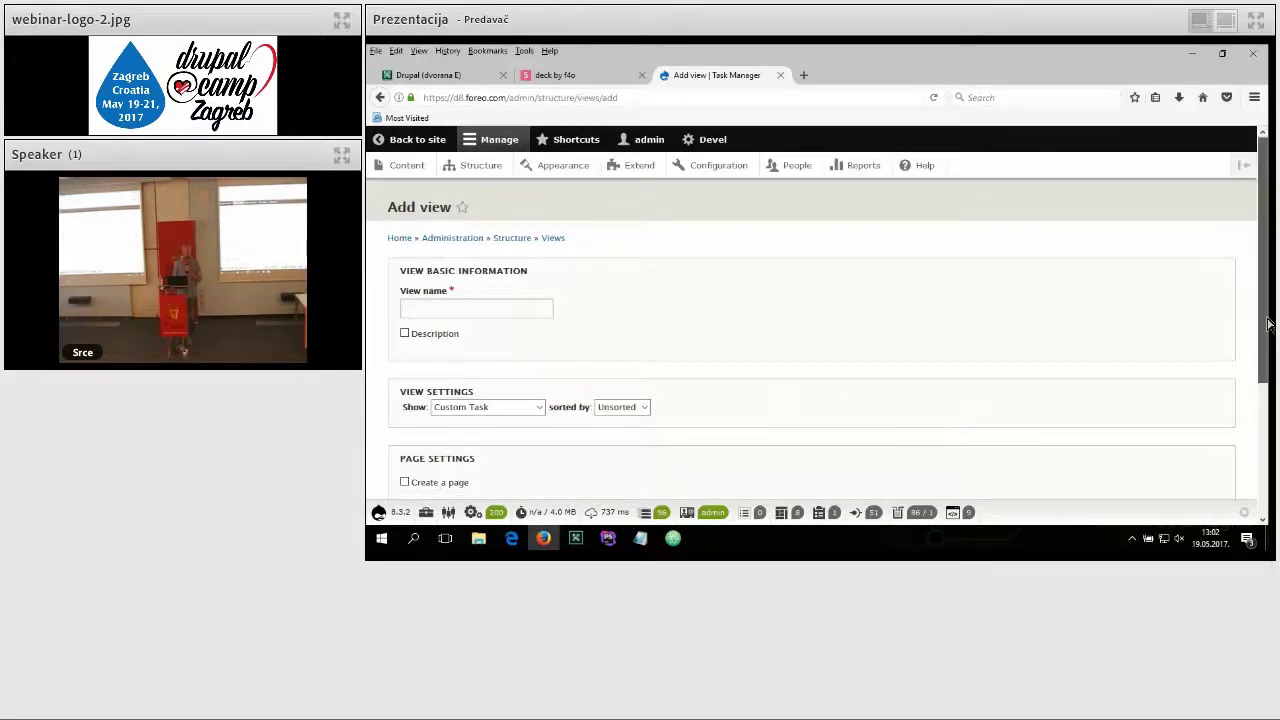
drag(1267, 323, 1250, 456)
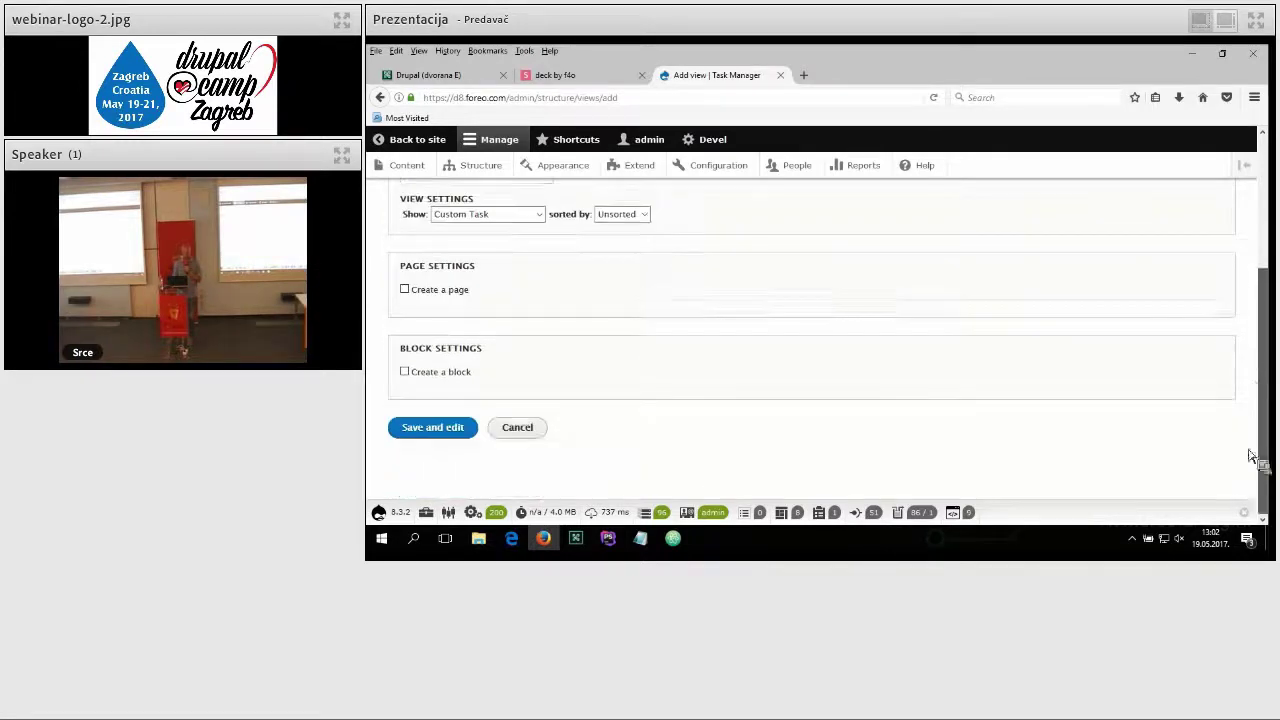
click(421, 435)
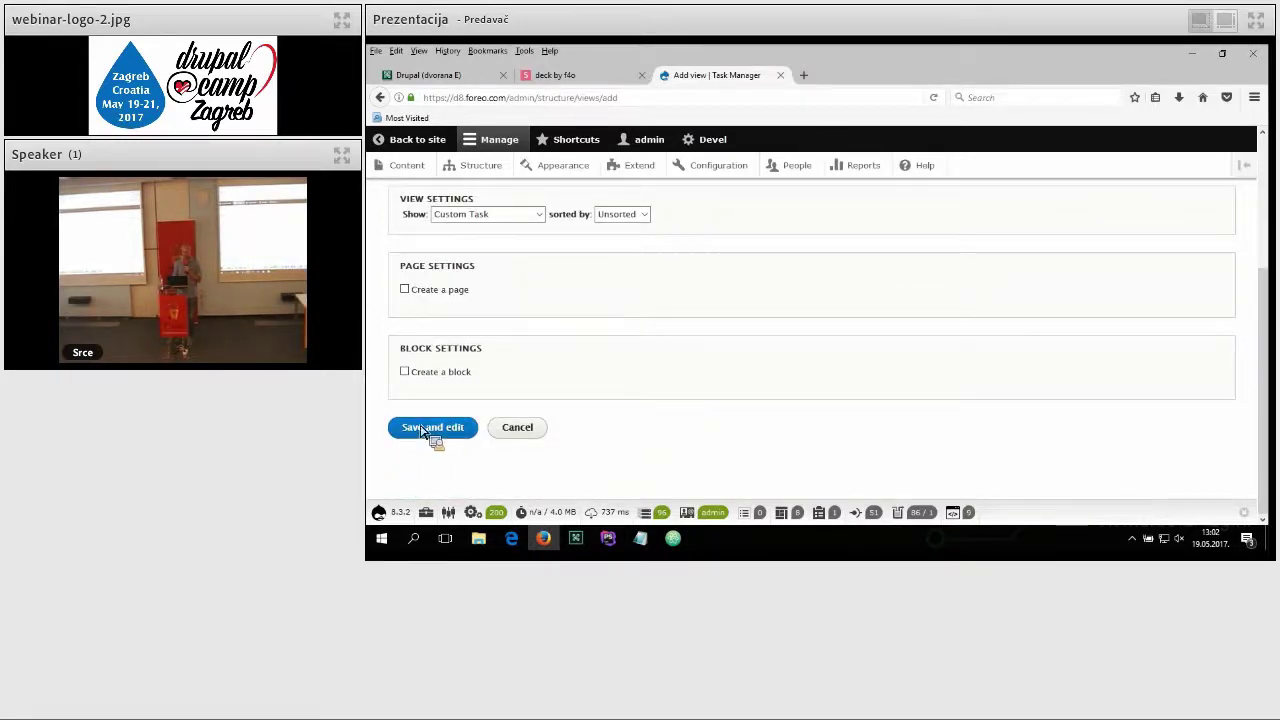
Step: Enable Create a page for the view with the page title 'aaa'
click(404, 290)
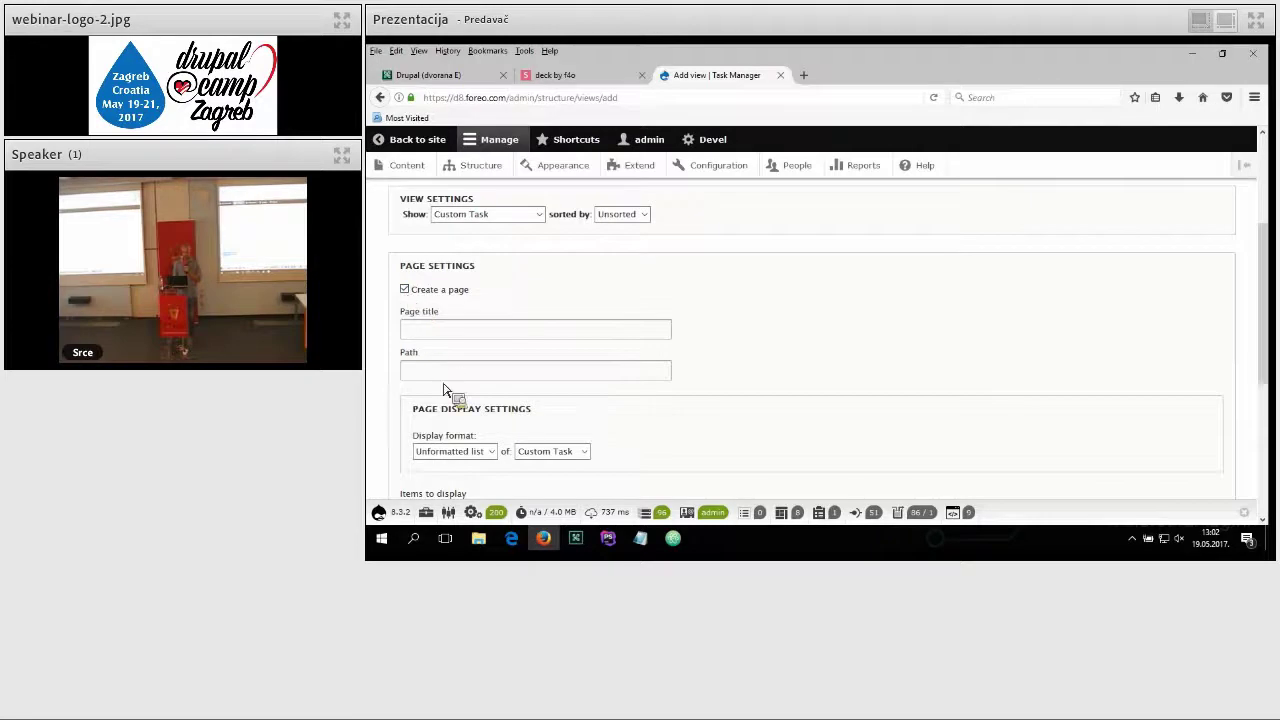
click(473, 330)
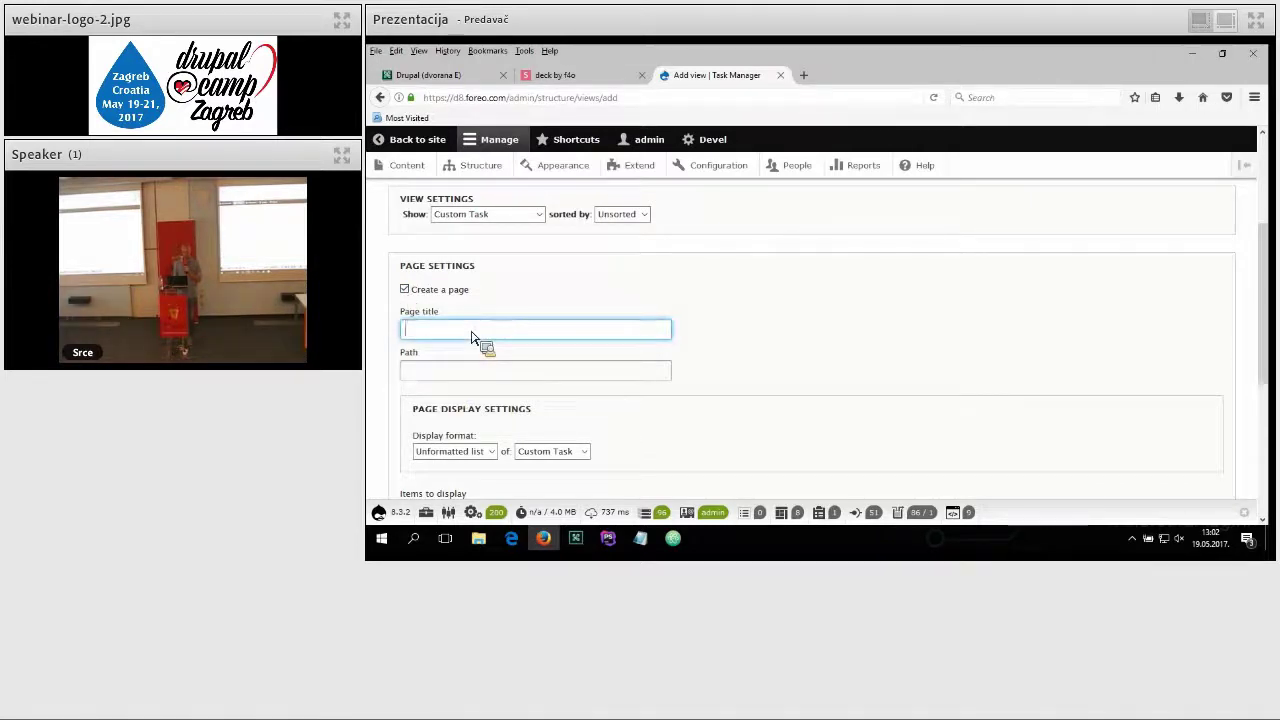
text(aaa)
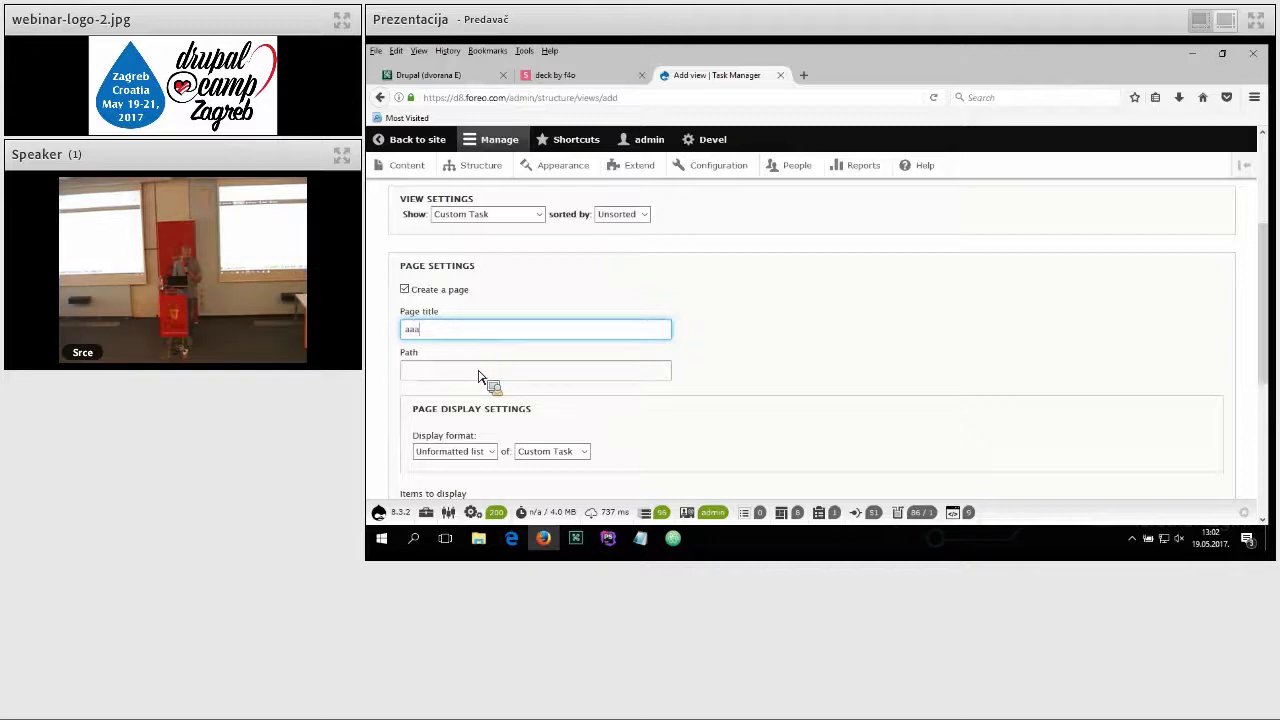
click(478, 374)
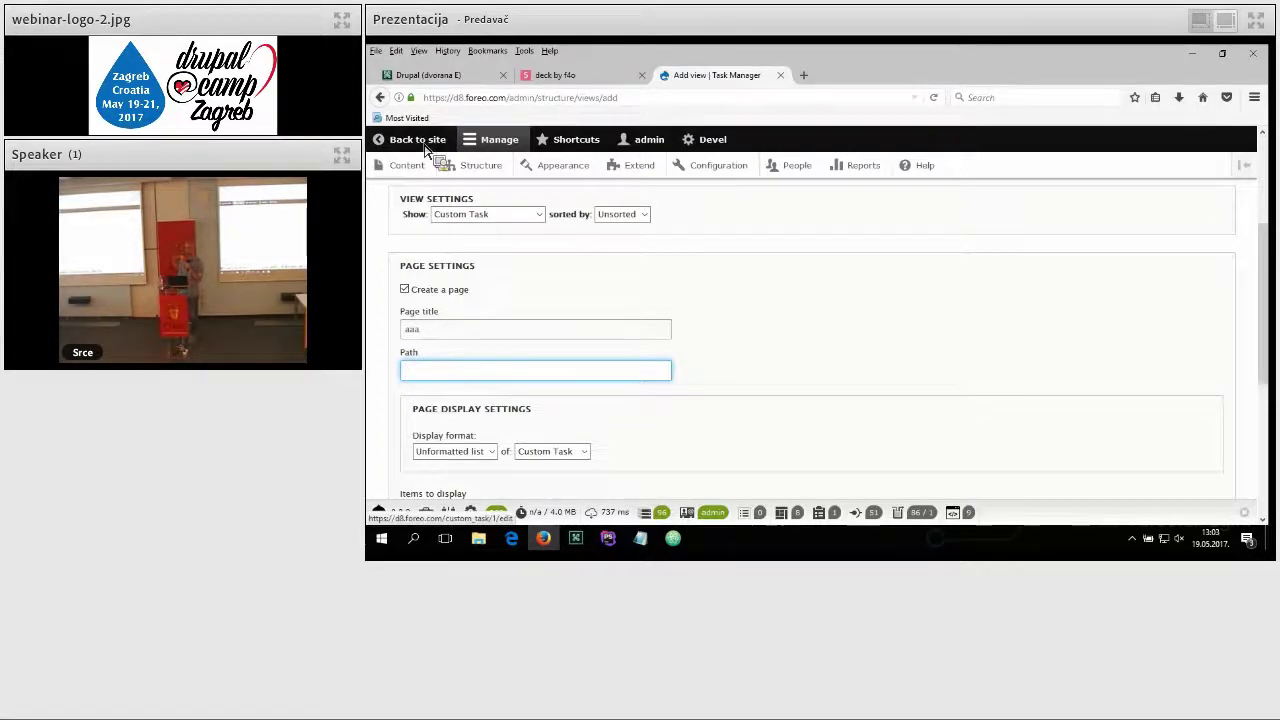
Step: Bring the 'deck by f4o' presentation to the front and advance to the final 'Thank you !' slide
click(550, 76)
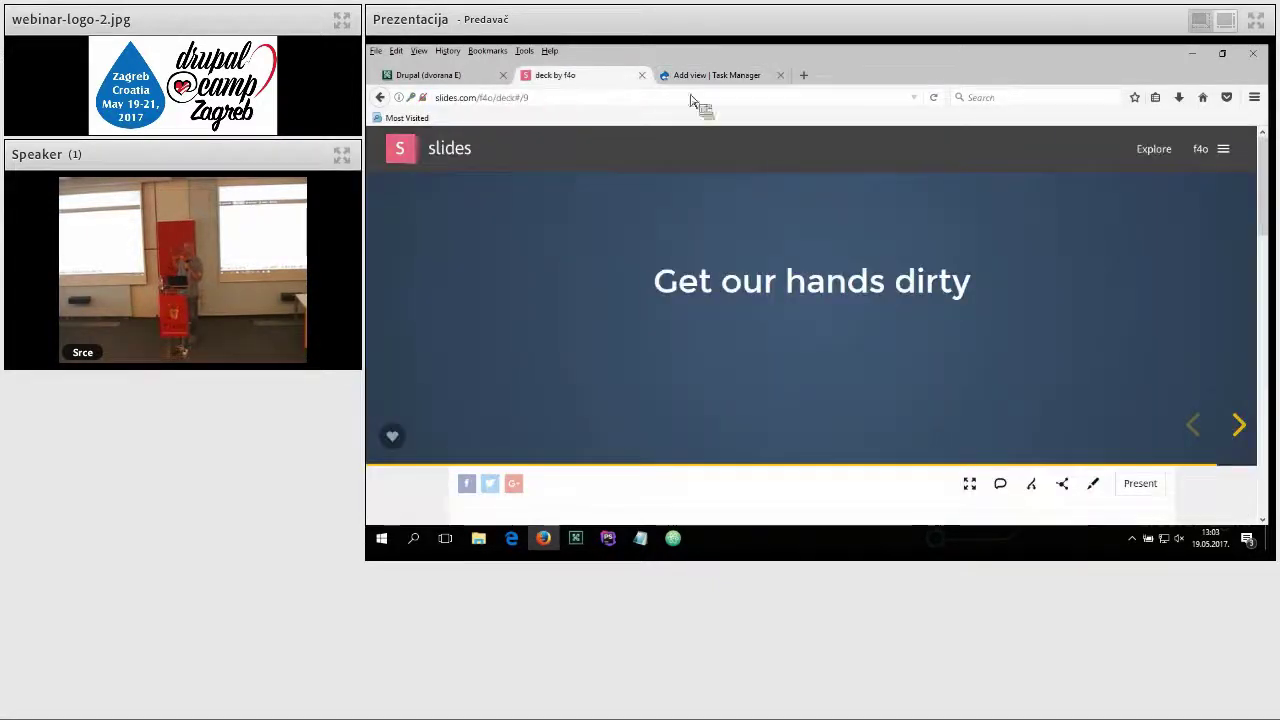
click(1246, 428)
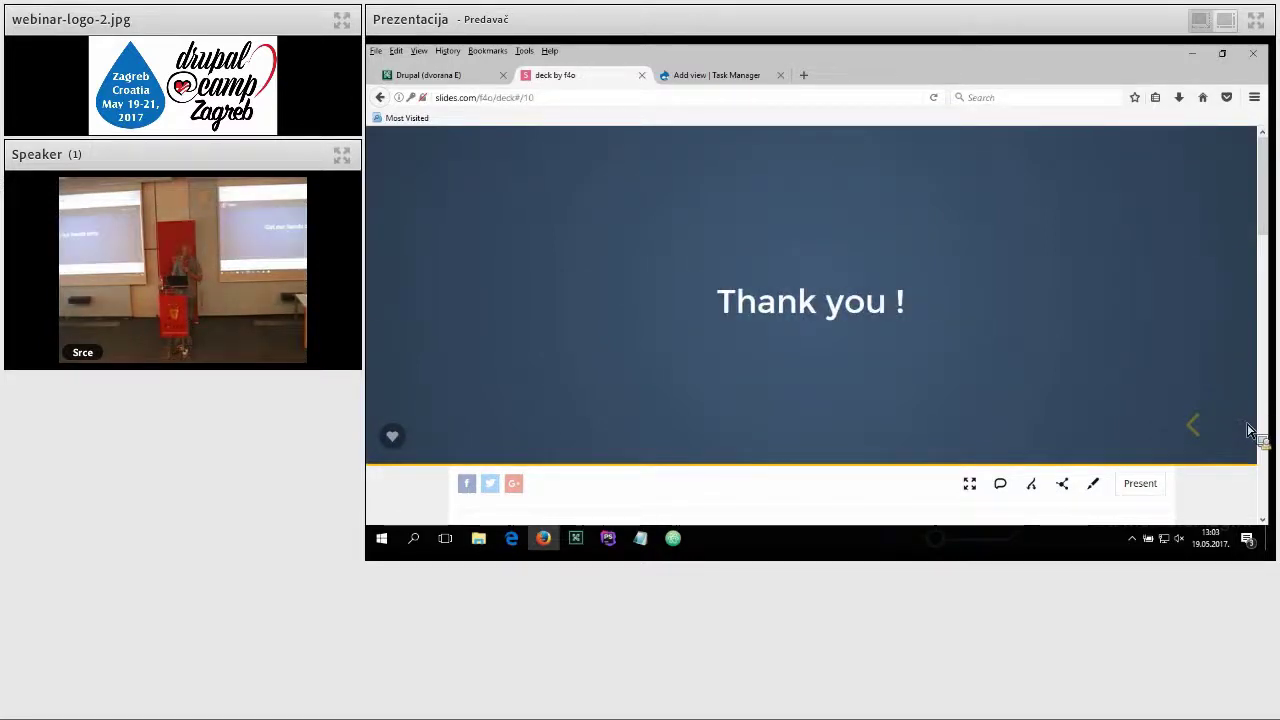